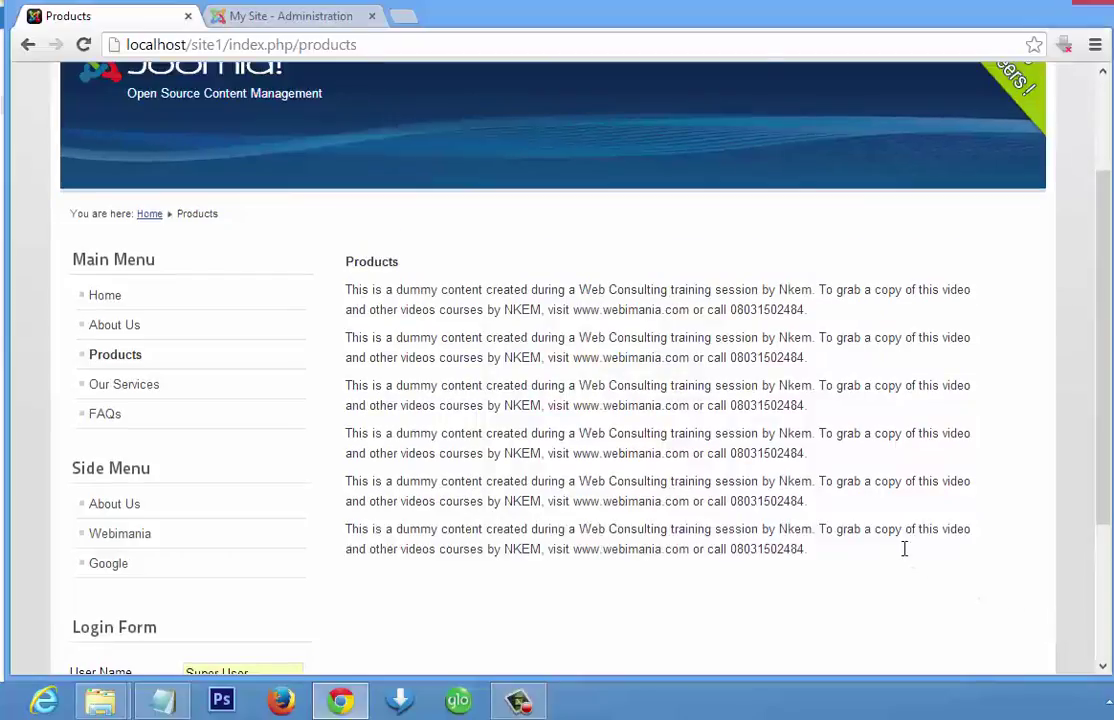
Check the site modules list in the administration and reload it
scroll(904, 548, up, 2)
scroll(908, 560, up, 2)
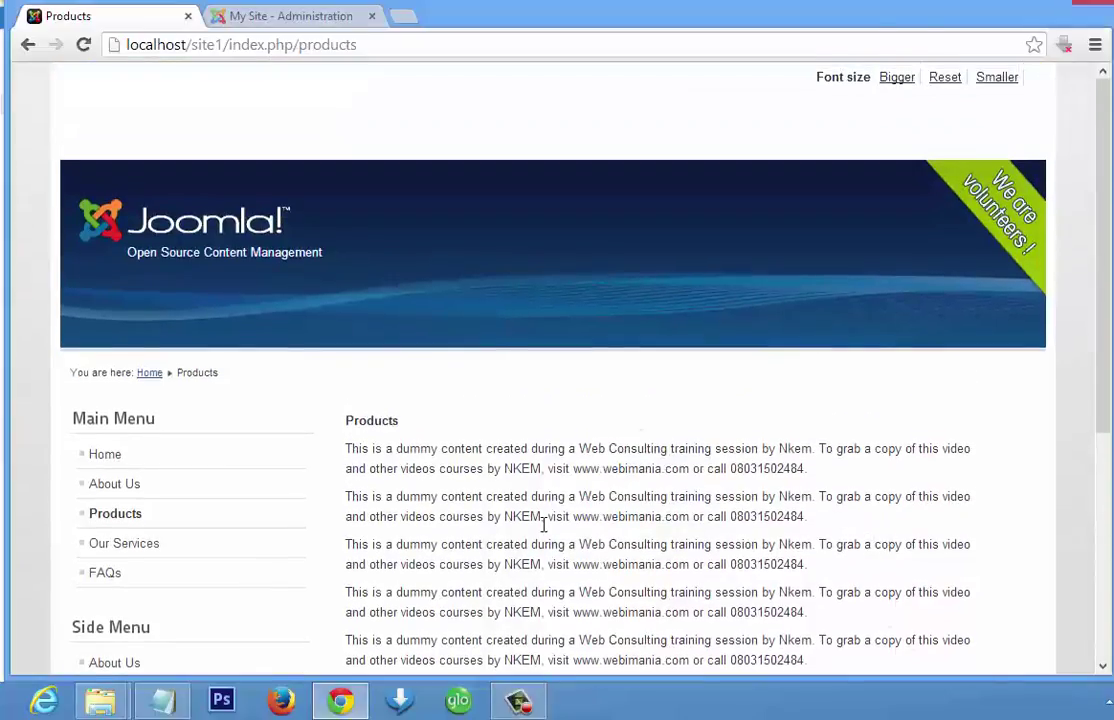
scroll(543, 523, down, 1)
scroll(542, 528, down, 3)
scroll(542, 530, down, 5)
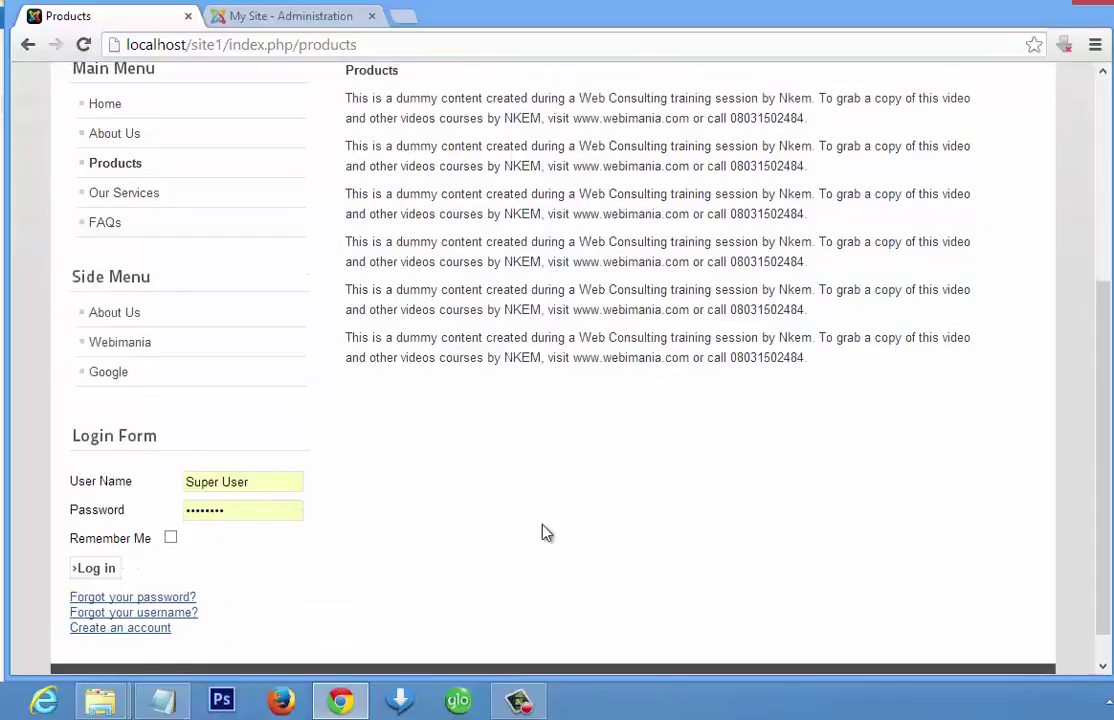
scroll(530, 510, up, 5)
click(340, 18)
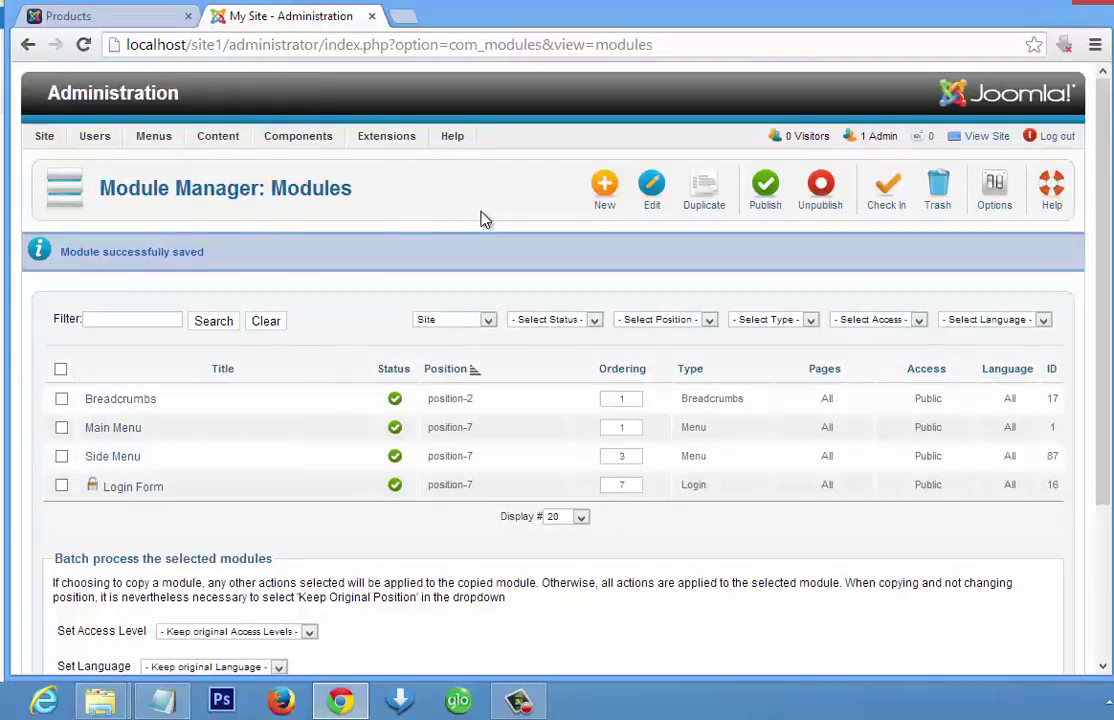
scroll(483, 219, down, 2)
scroll(483, 219, down, 2)
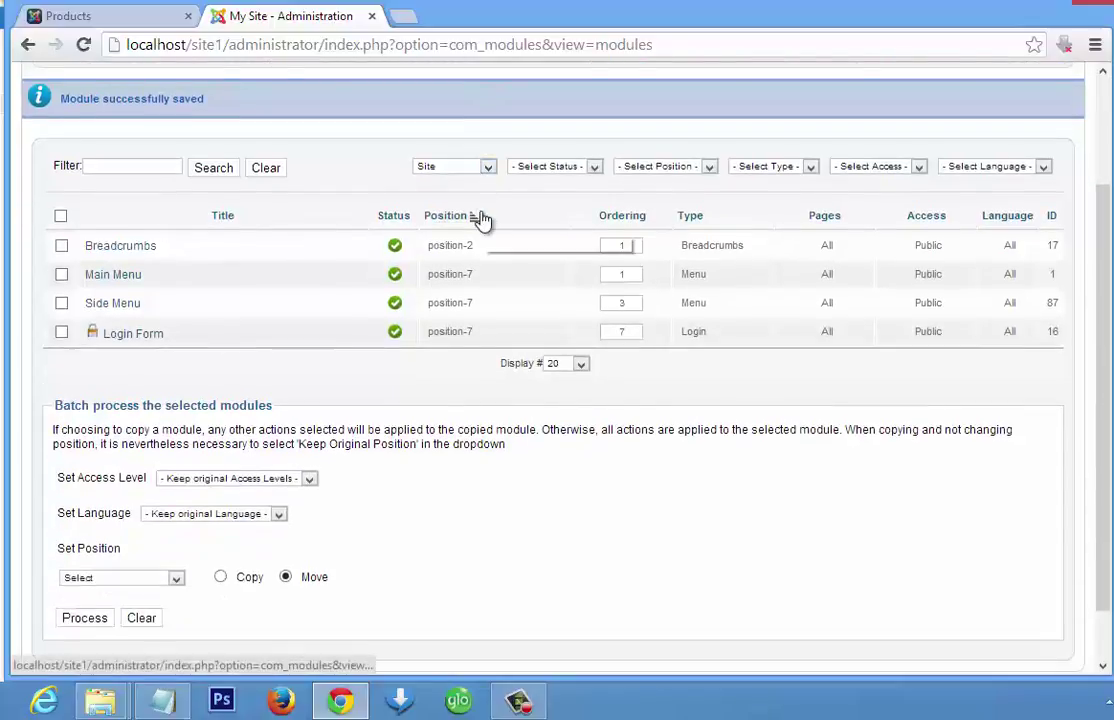
scroll(483, 219, up, 1)
scroll(483, 219, up, 2)
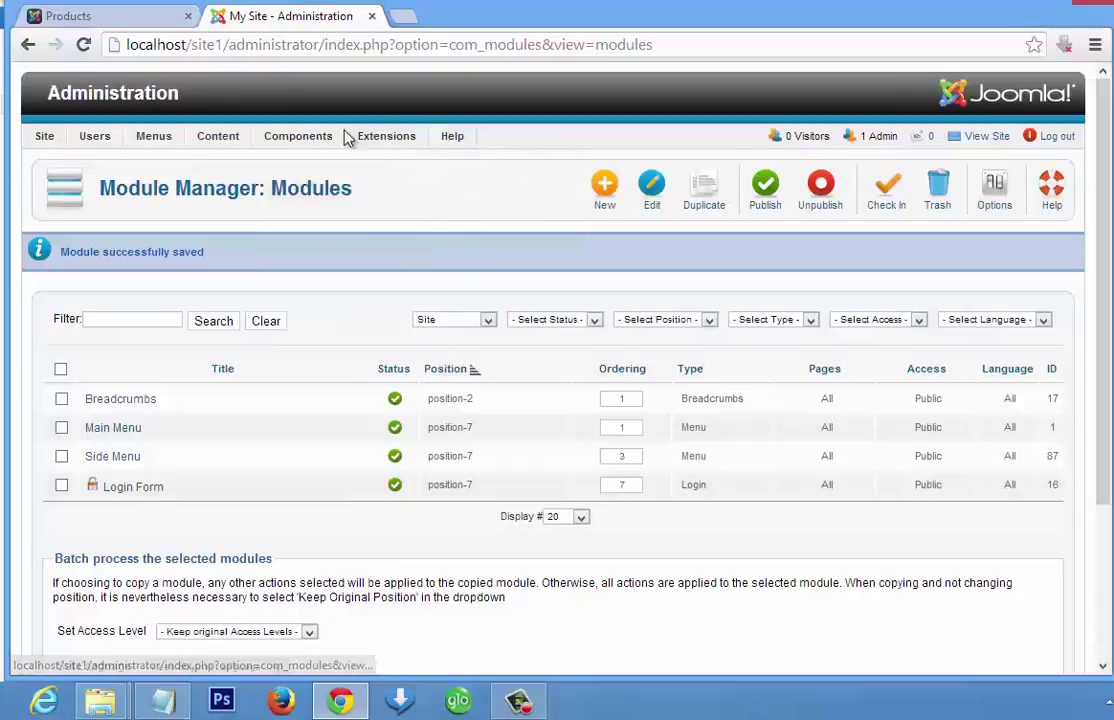
mouse_move(386, 136)
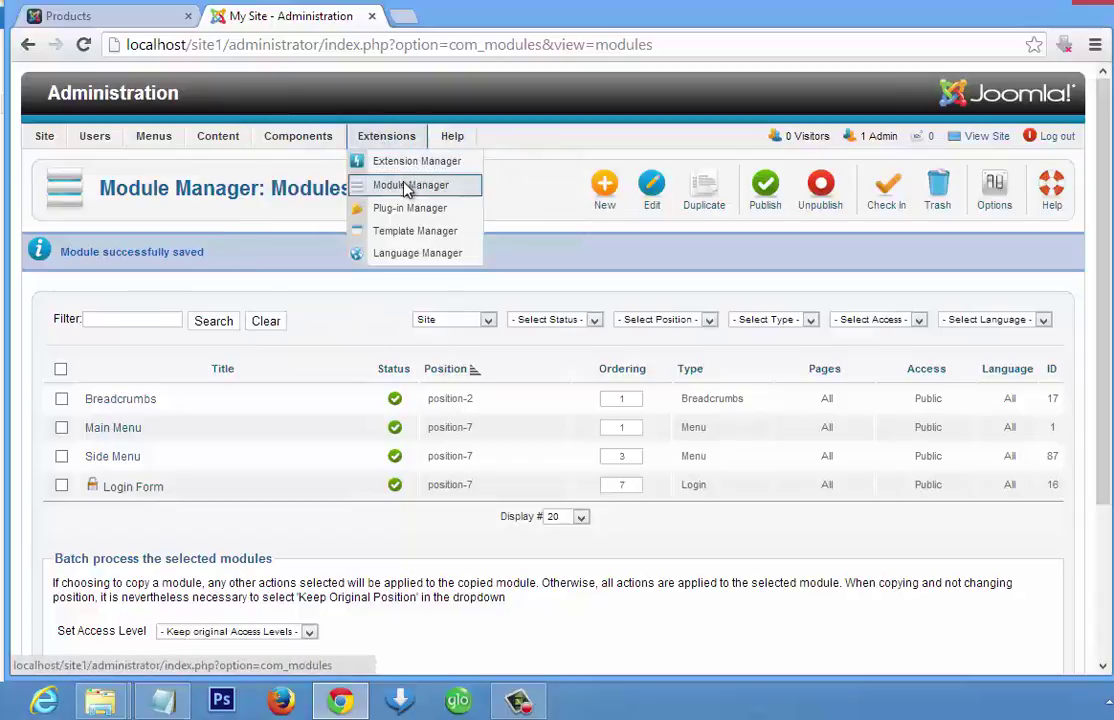
click(405, 185)
Return to the front-end Products page and open the new-account registration page
click(118, 16)
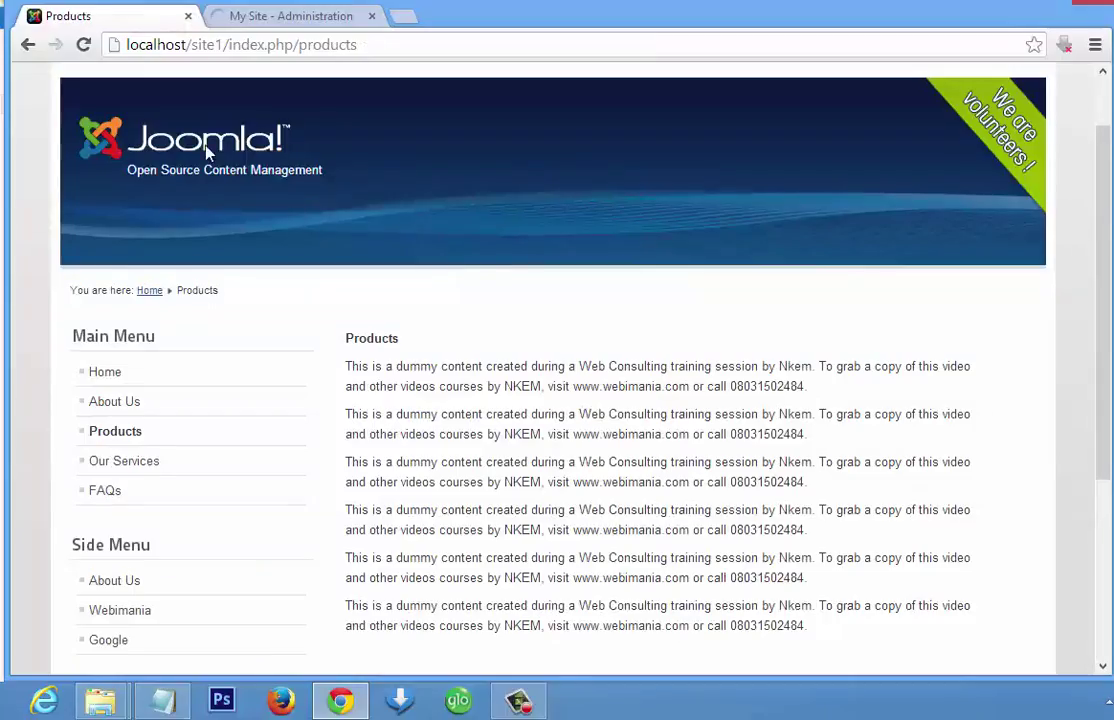
scroll(266, 350, down, 1)
scroll(266, 350, down, 3)
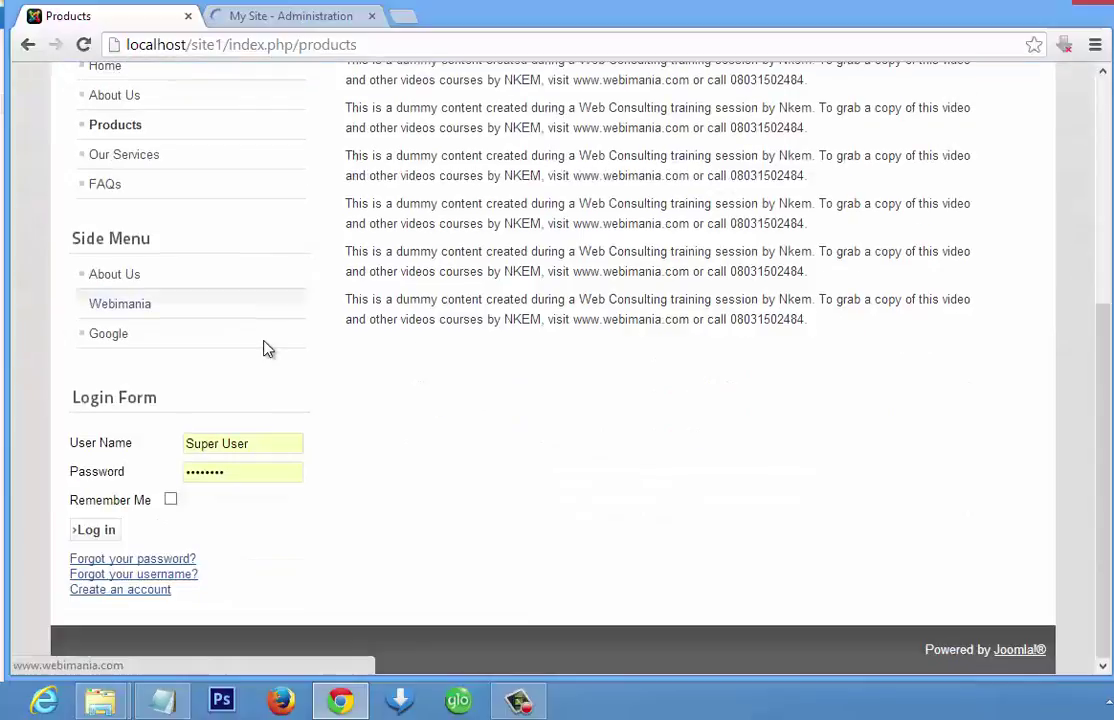
click(104, 590)
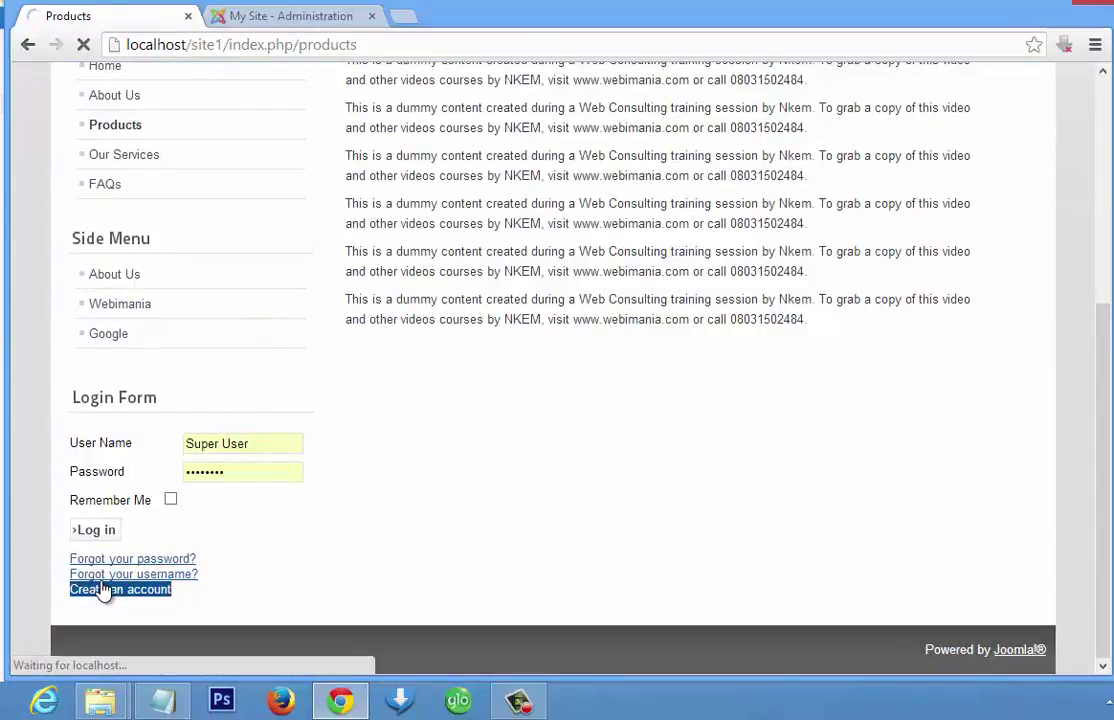
scroll(104, 590, down, 3)
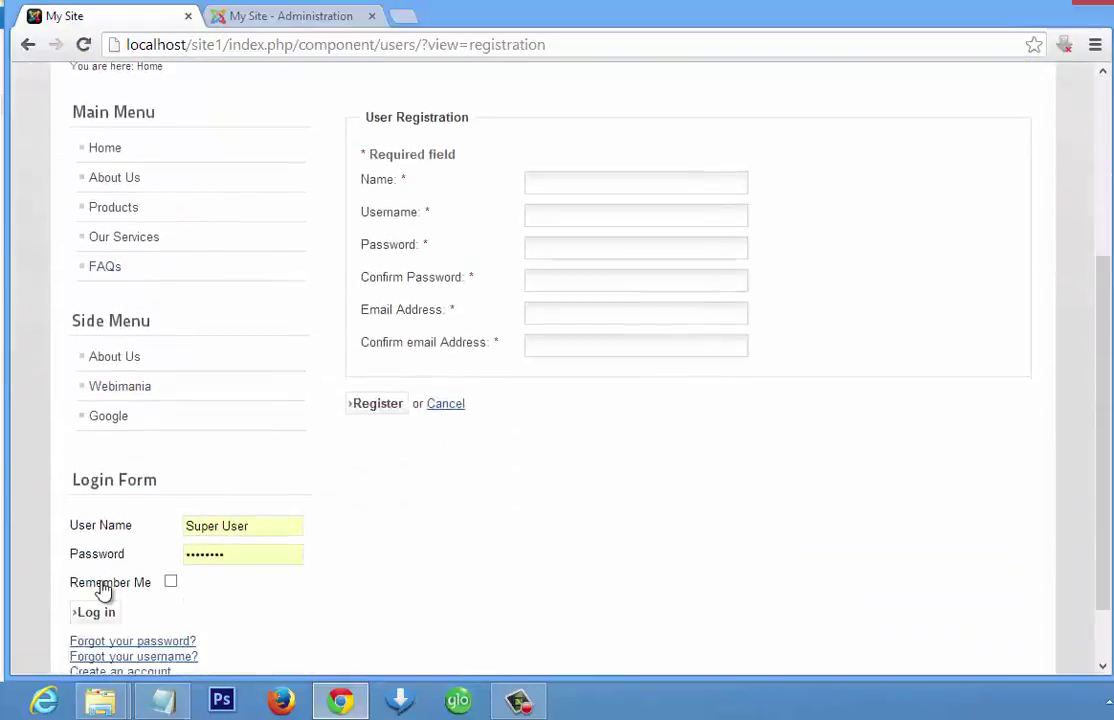
scroll(140, 585, up, 1)
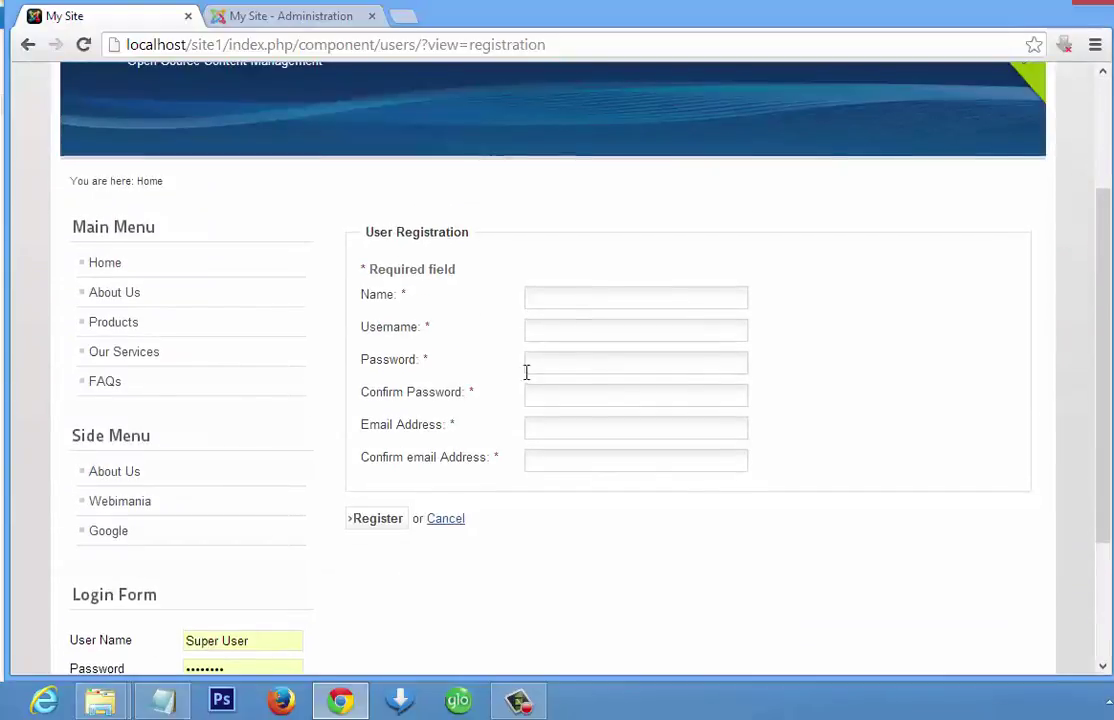
click(587, 296)
text(Mark)
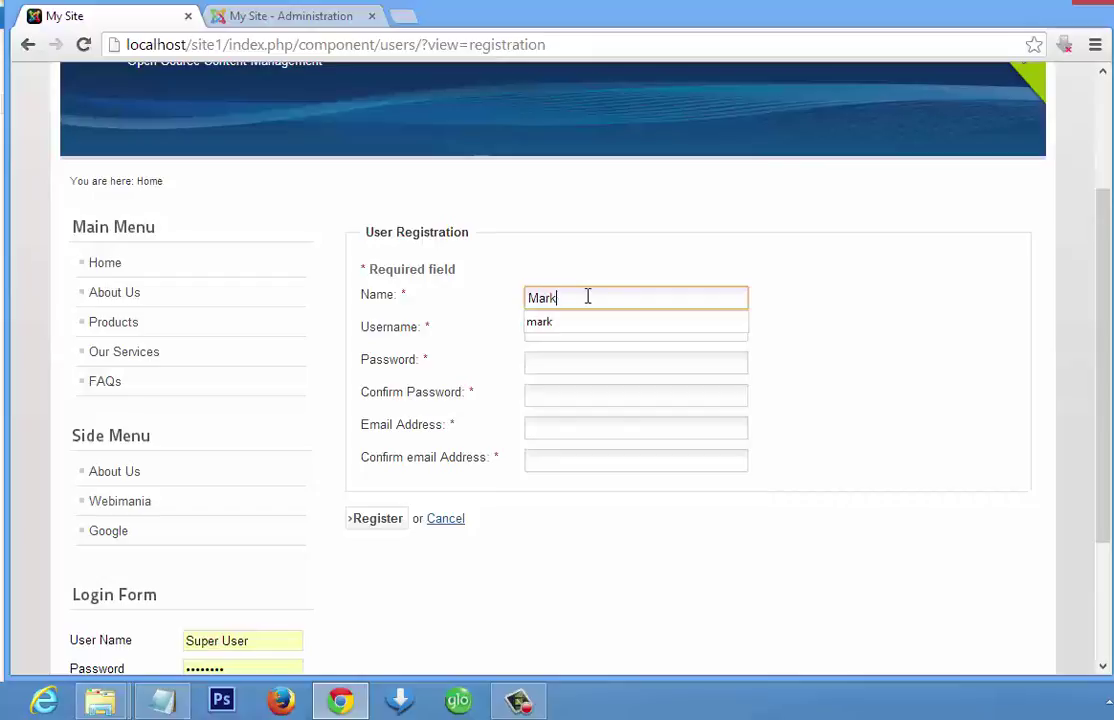
key(Tab)
text(ma)
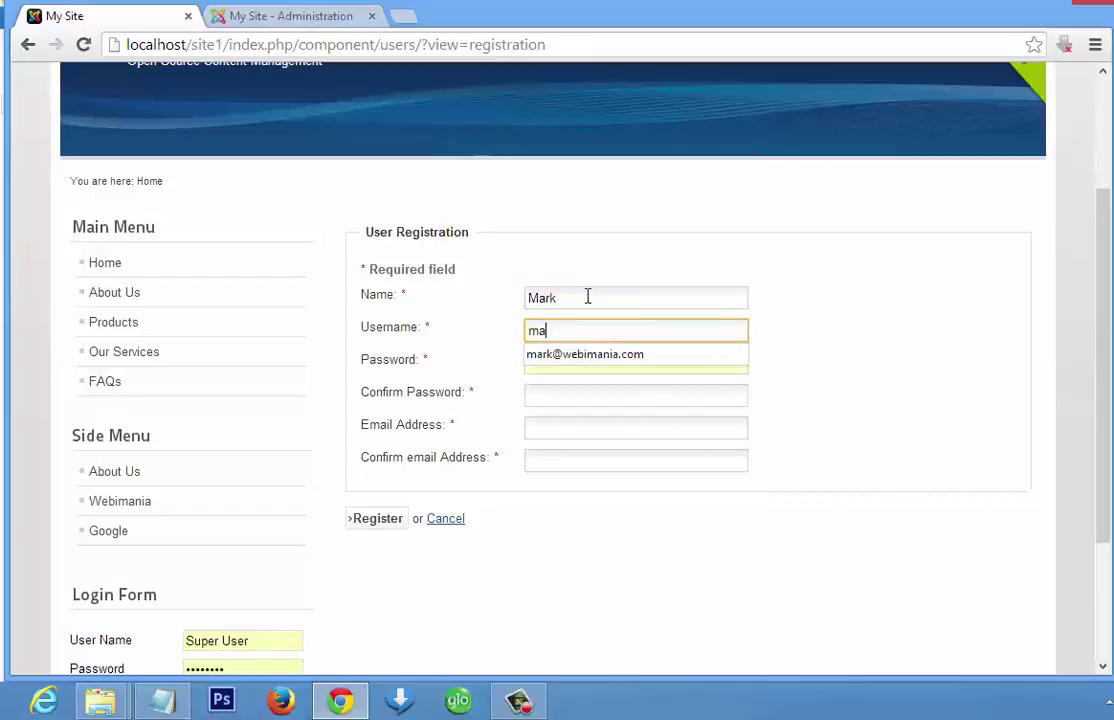
text(rk)
key(Down)
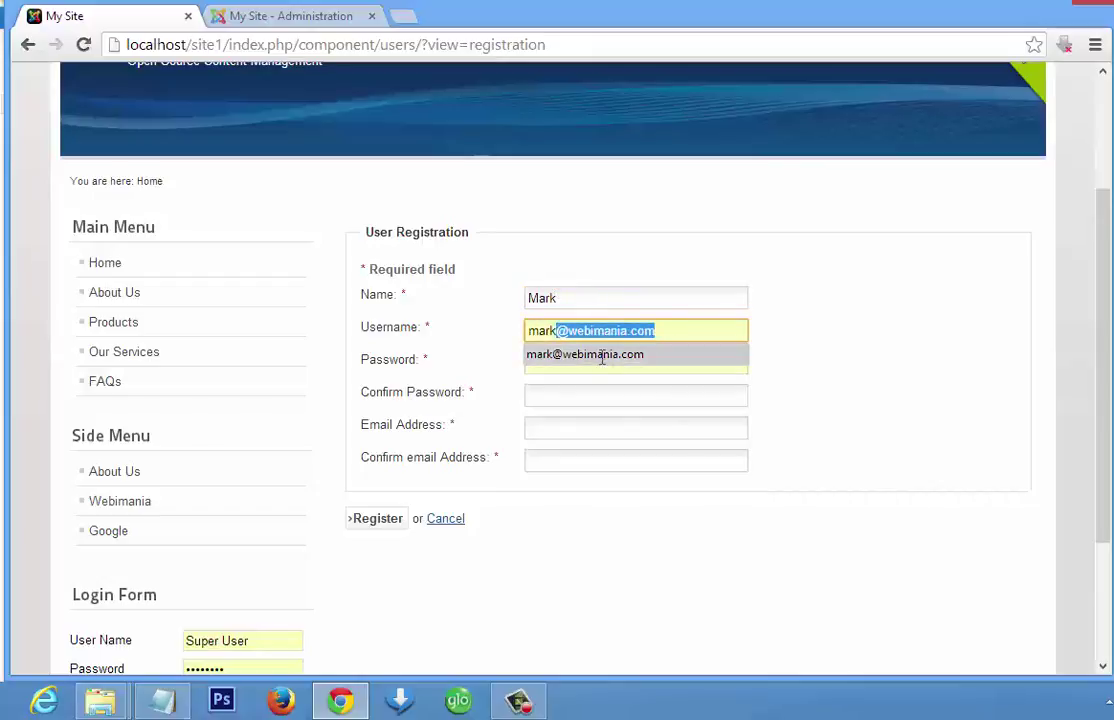
click(589, 358)
click(577, 361)
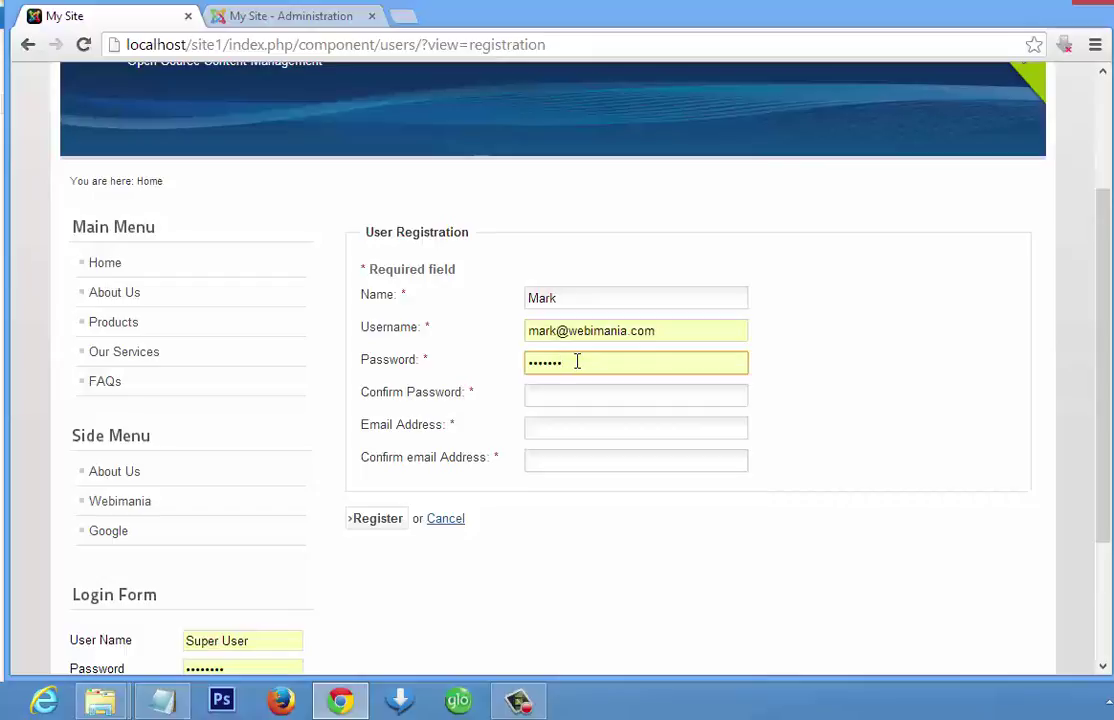
double_click(577, 361)
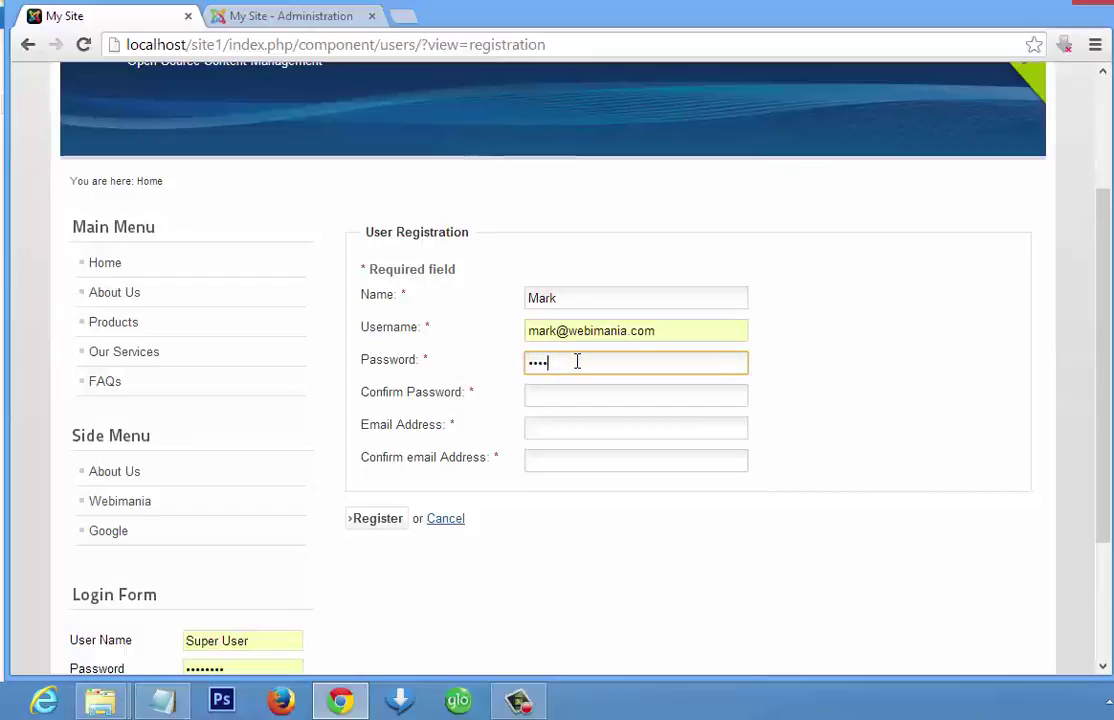
click(563, 398)
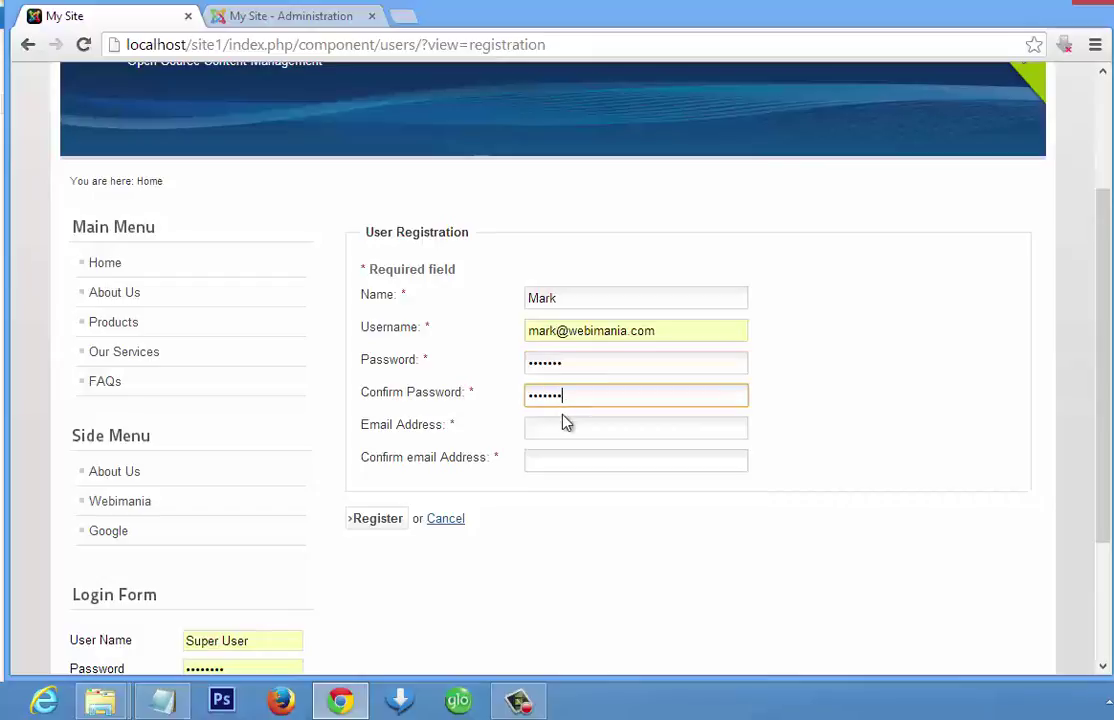
Enter the email address and correct the username back to 'mark'
click(565, 428)
text(mark)
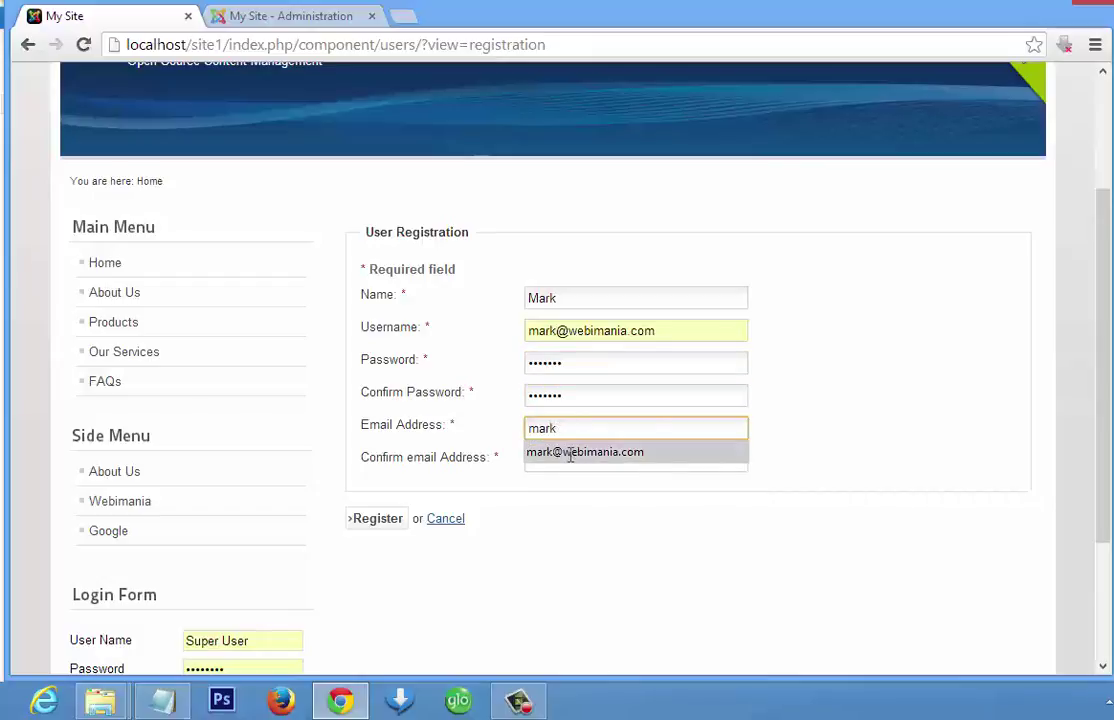
click(568, 452)
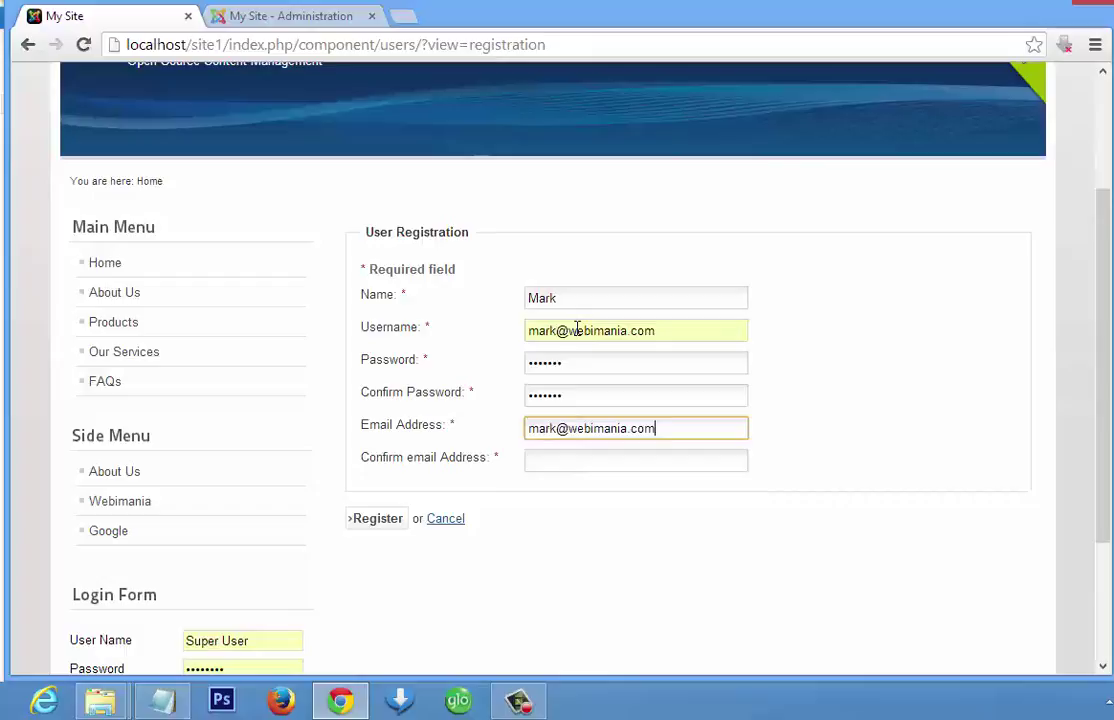
double_click(577, 329)
triple_click(577, 329)
text(mark)
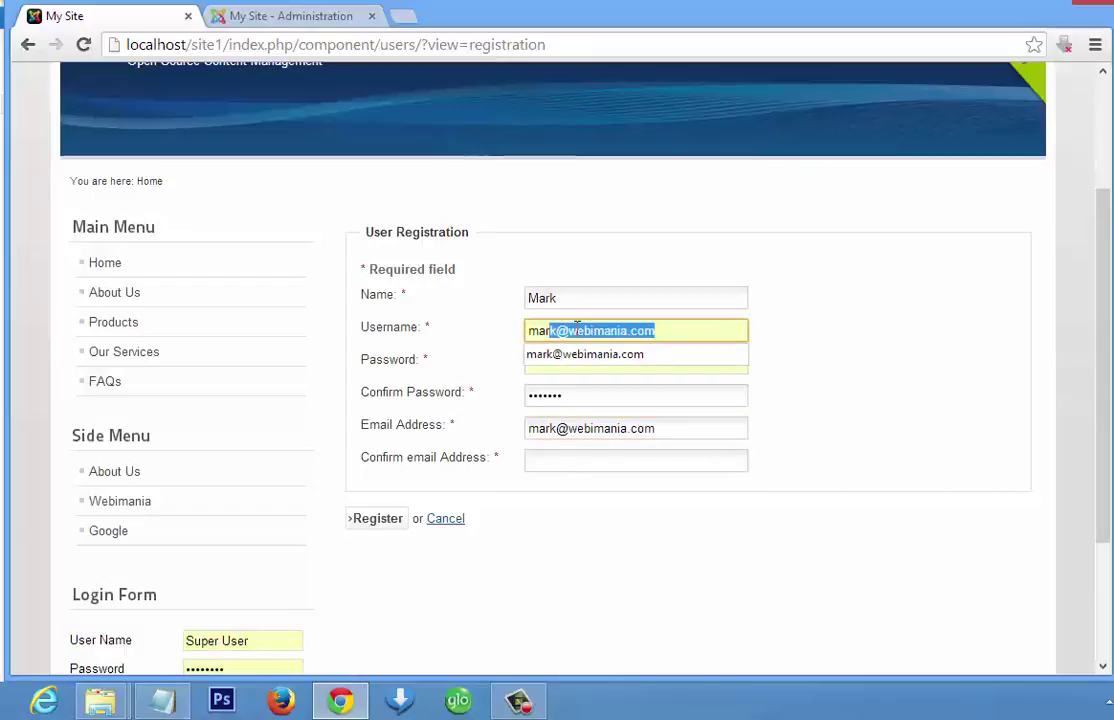
key(Delete)
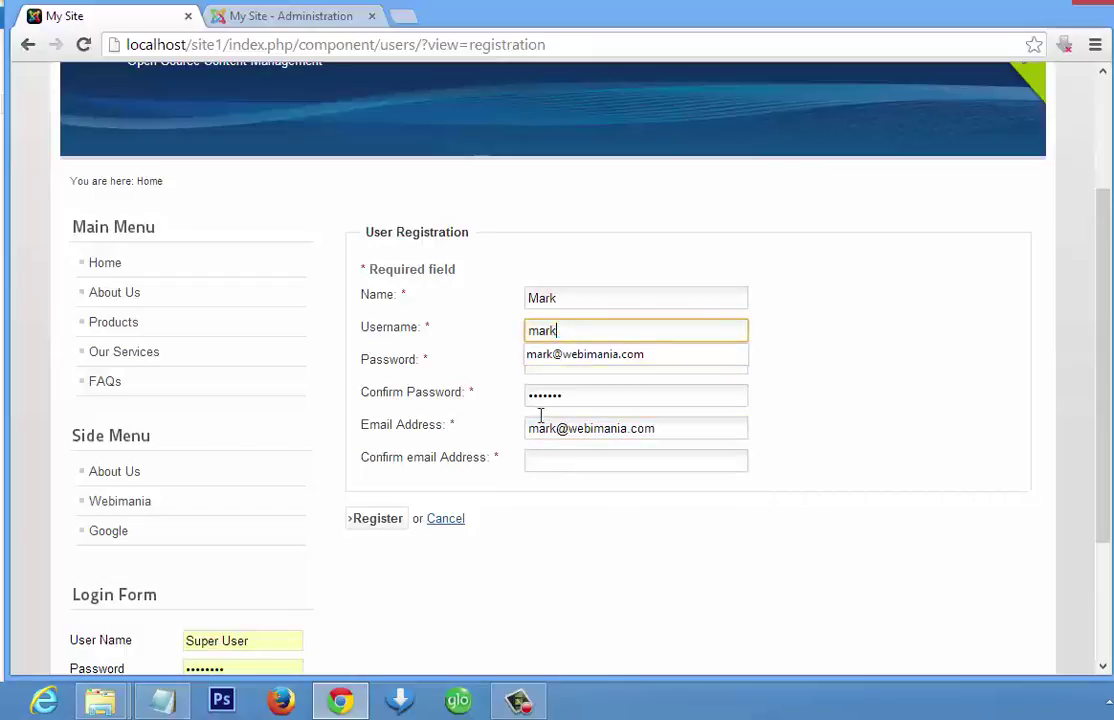
Fill the email confirmation, submit, and re-enter the rejected password
click(536, 459)
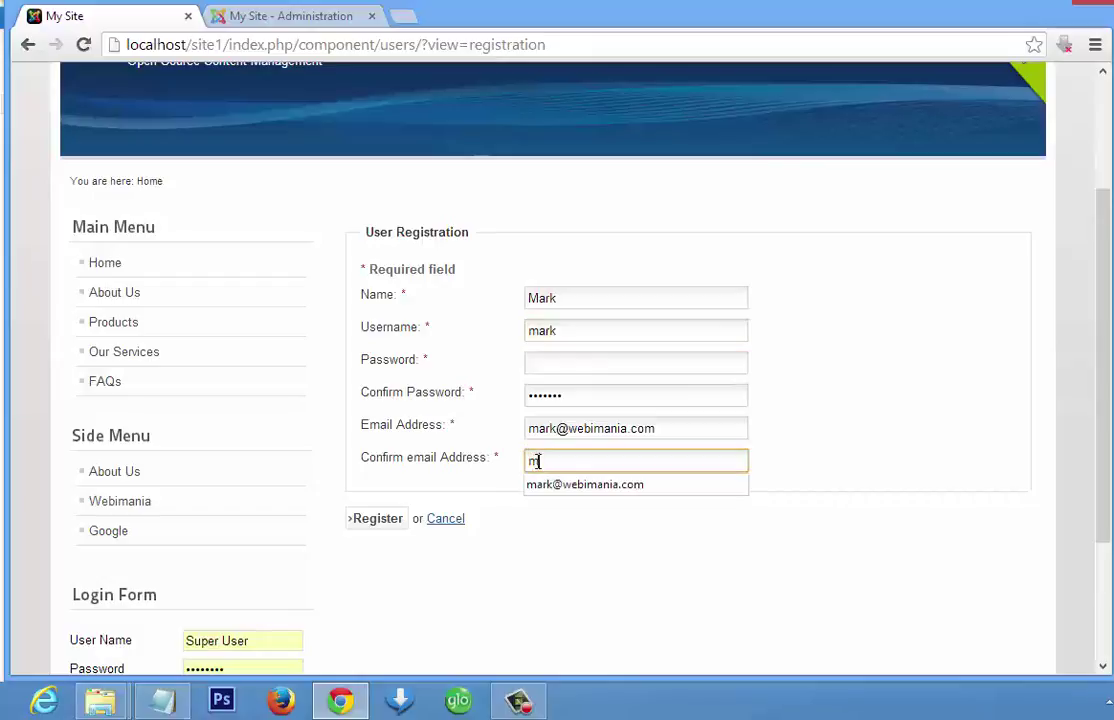
click(550, 485)
click(396, 528)
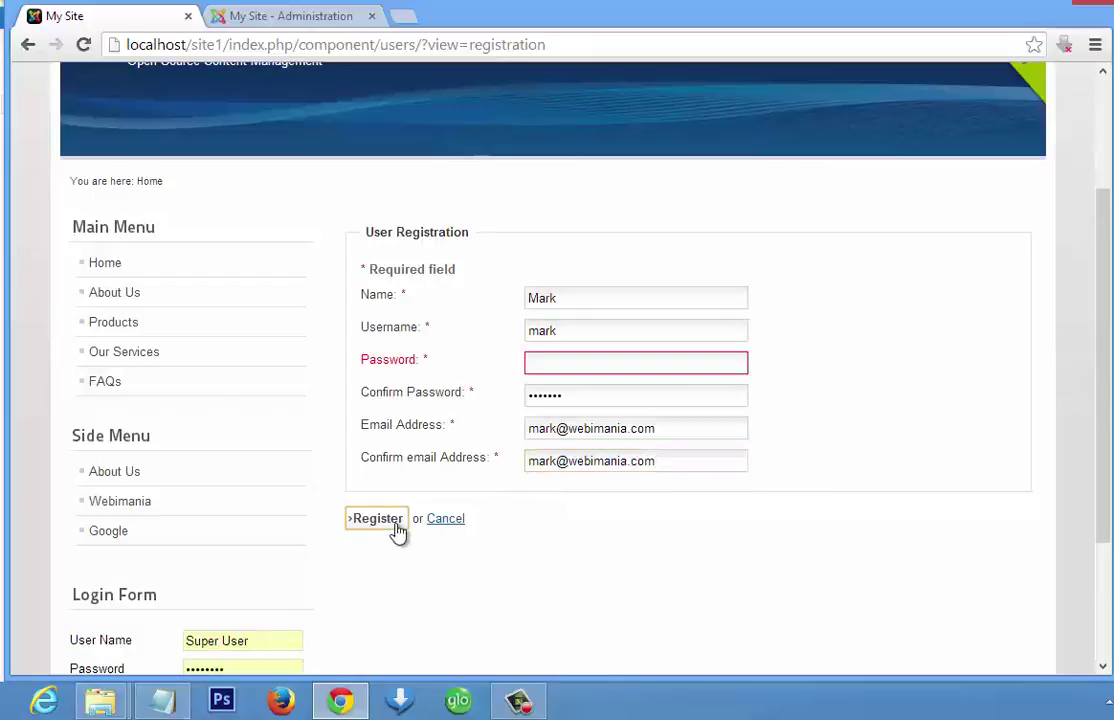
click(587, 362)
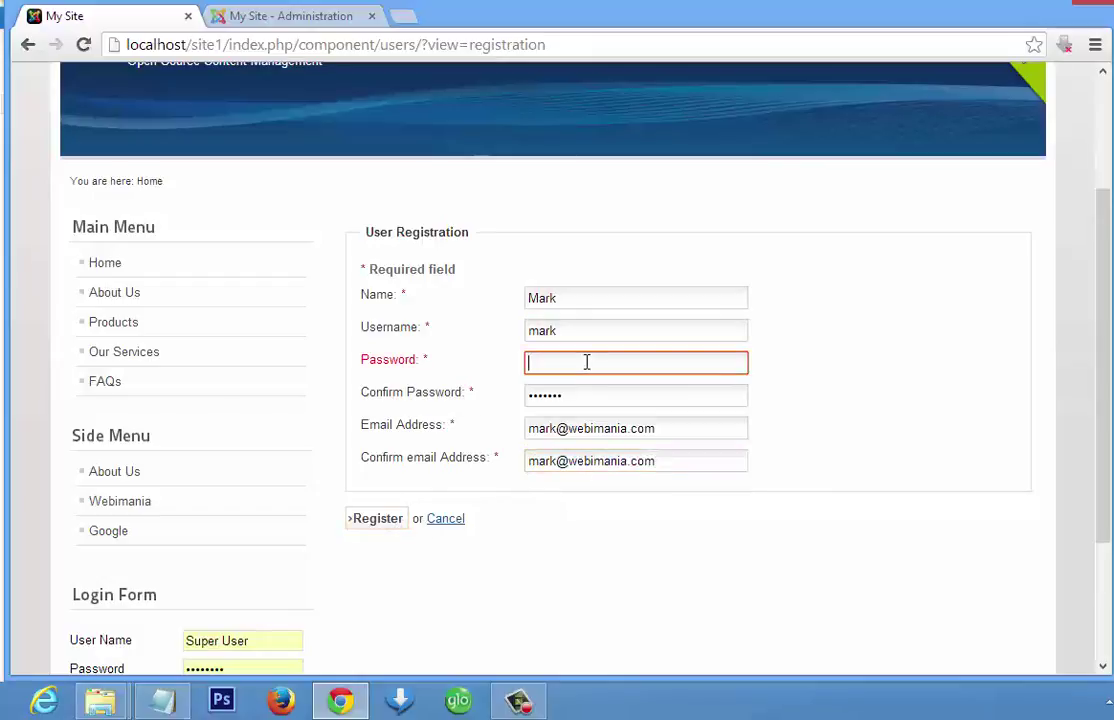
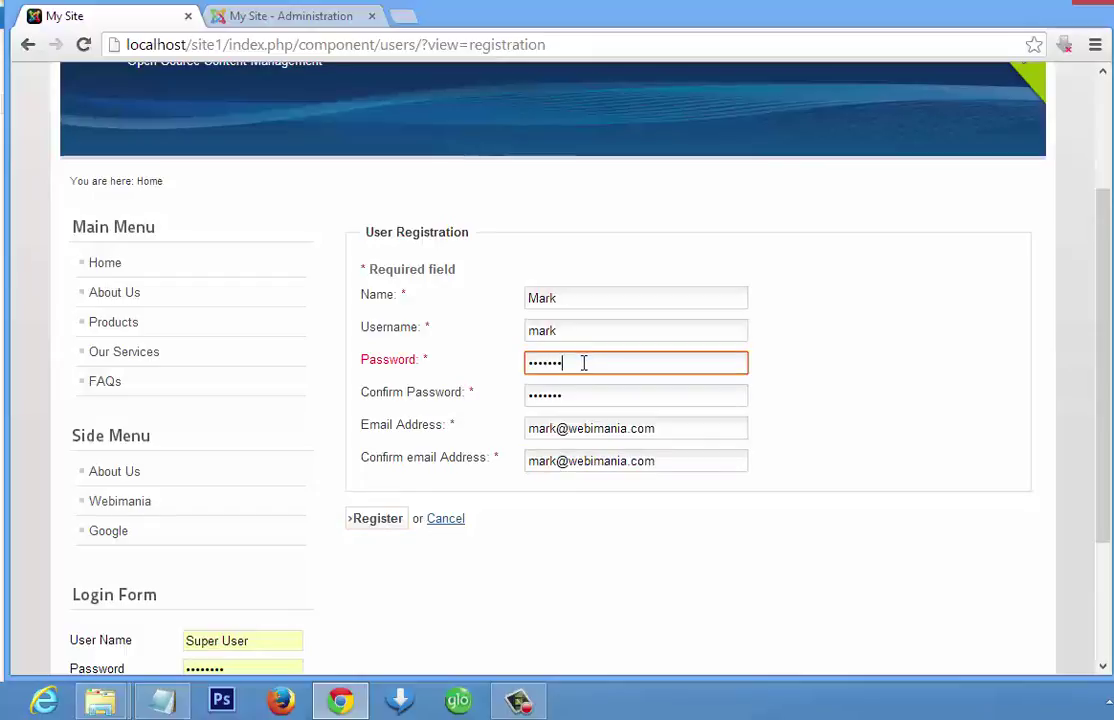
Finish the password and submit the registration, then scroll down to the Login Form
click(398, 526)
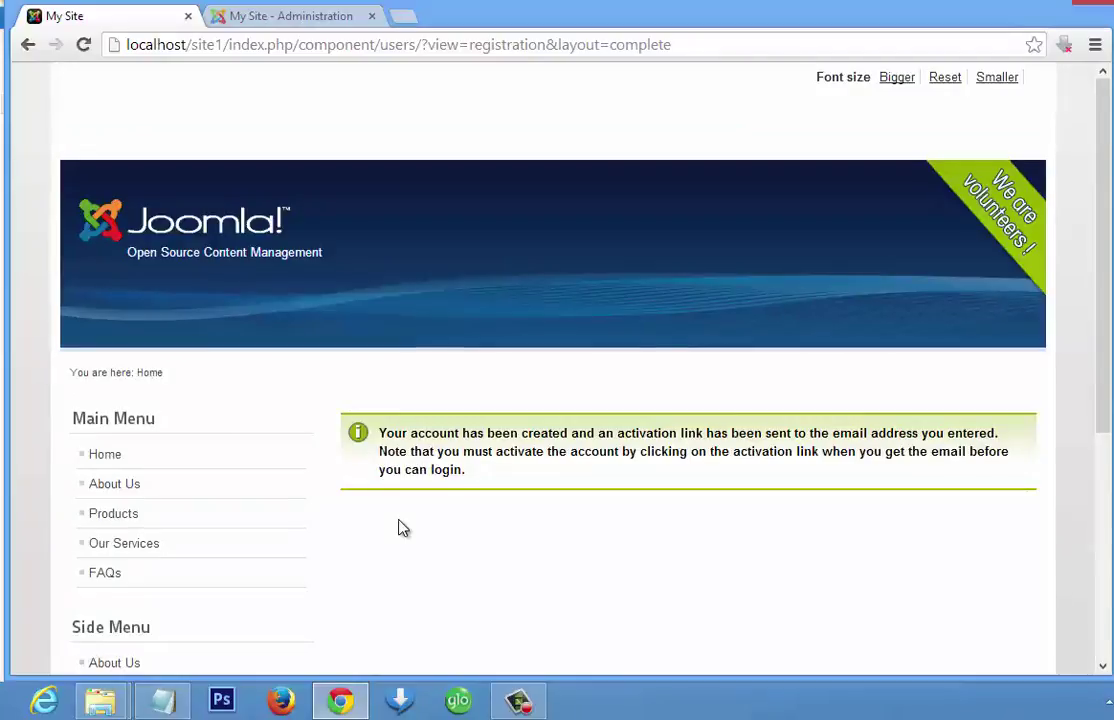
scroll(398, 527, down, 1)
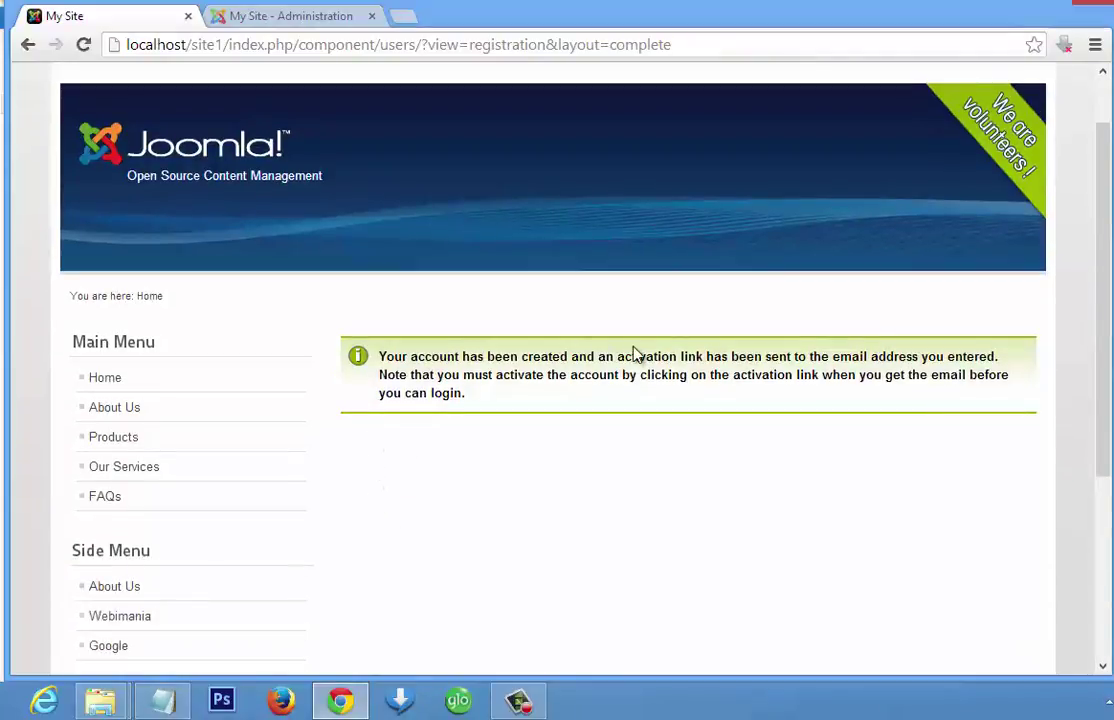
scroll(833, 373, down, 1)
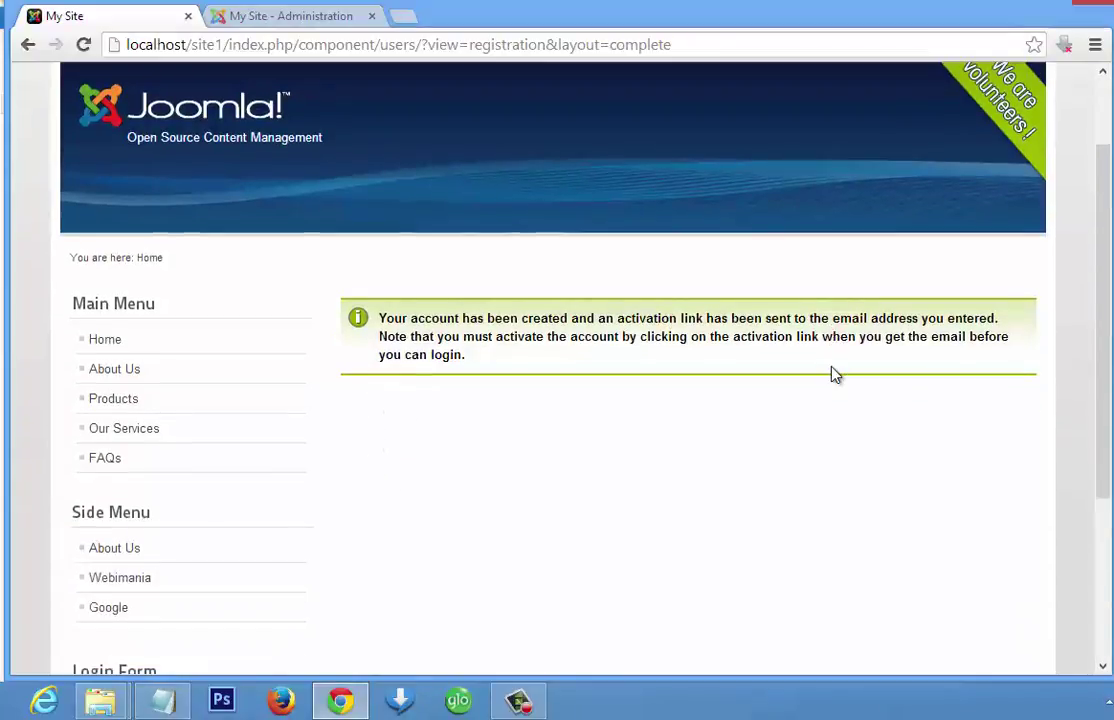
scroll(833, 373, down, 1)
scroll(641, 392, down, 2)
triple_click(272, 437)
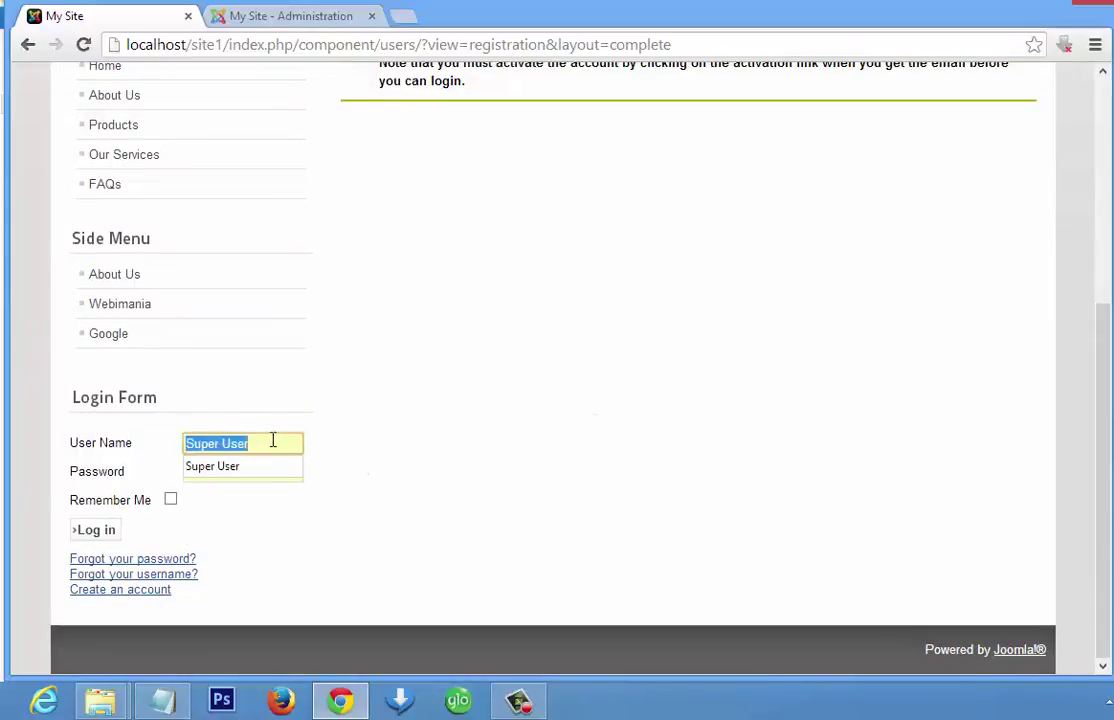
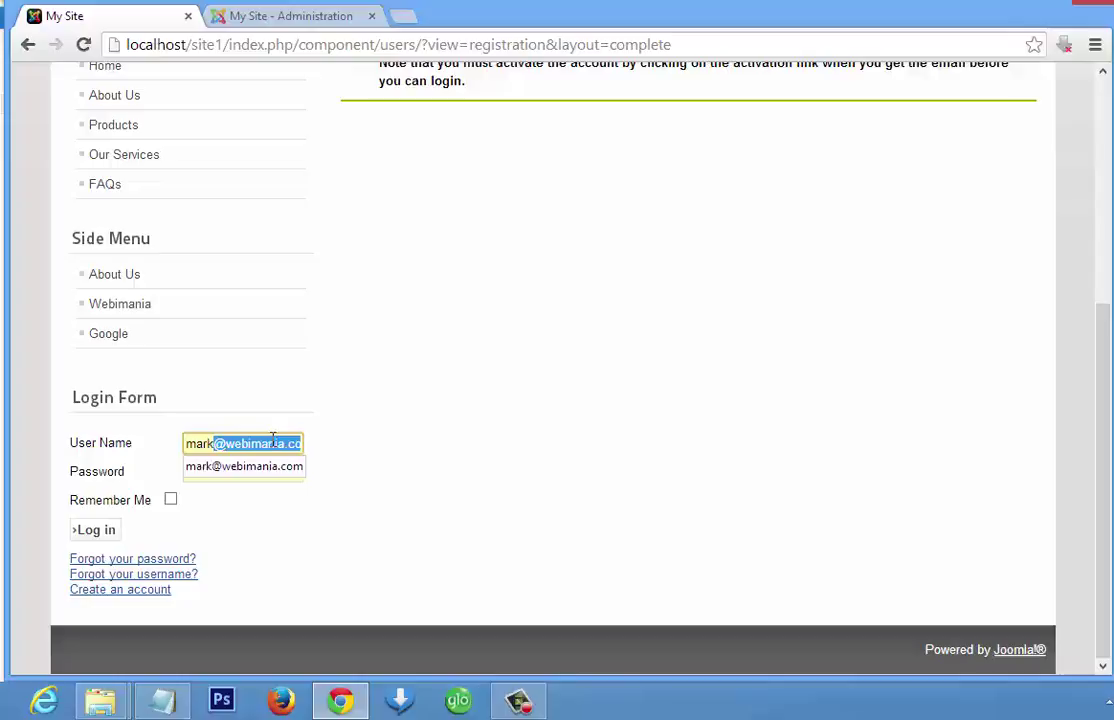
key(Tab)
double_click(240, 445)
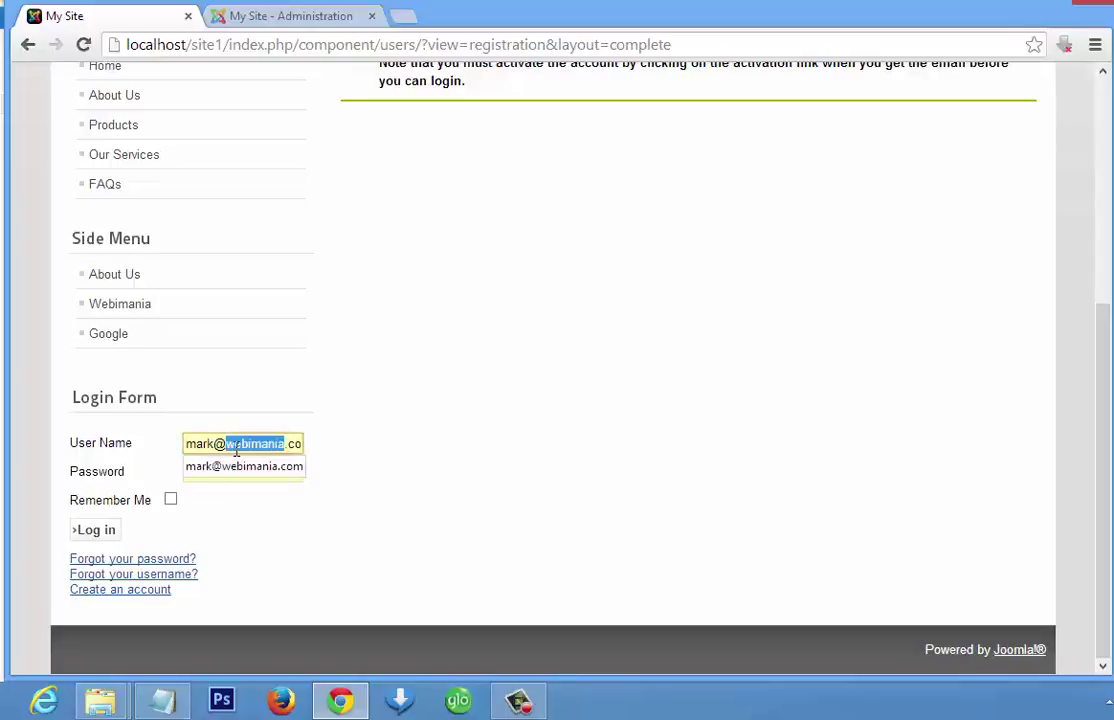
key(ctrl+a)
text(r)
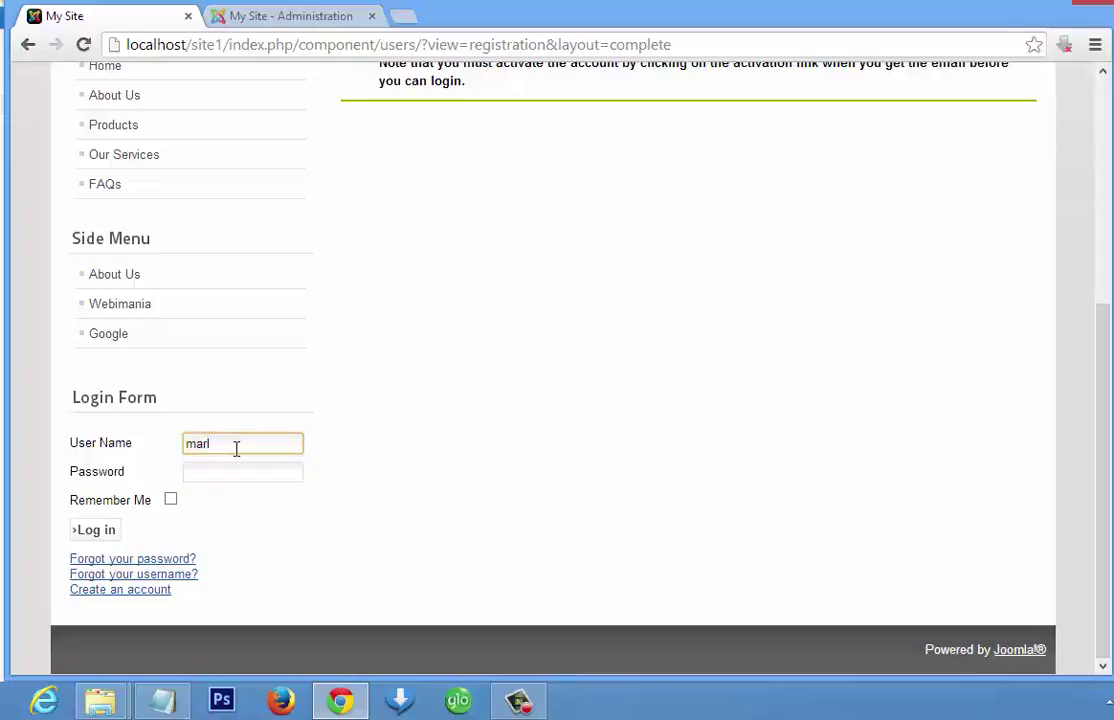
text(k)
key(Delete)
click(228, 474)
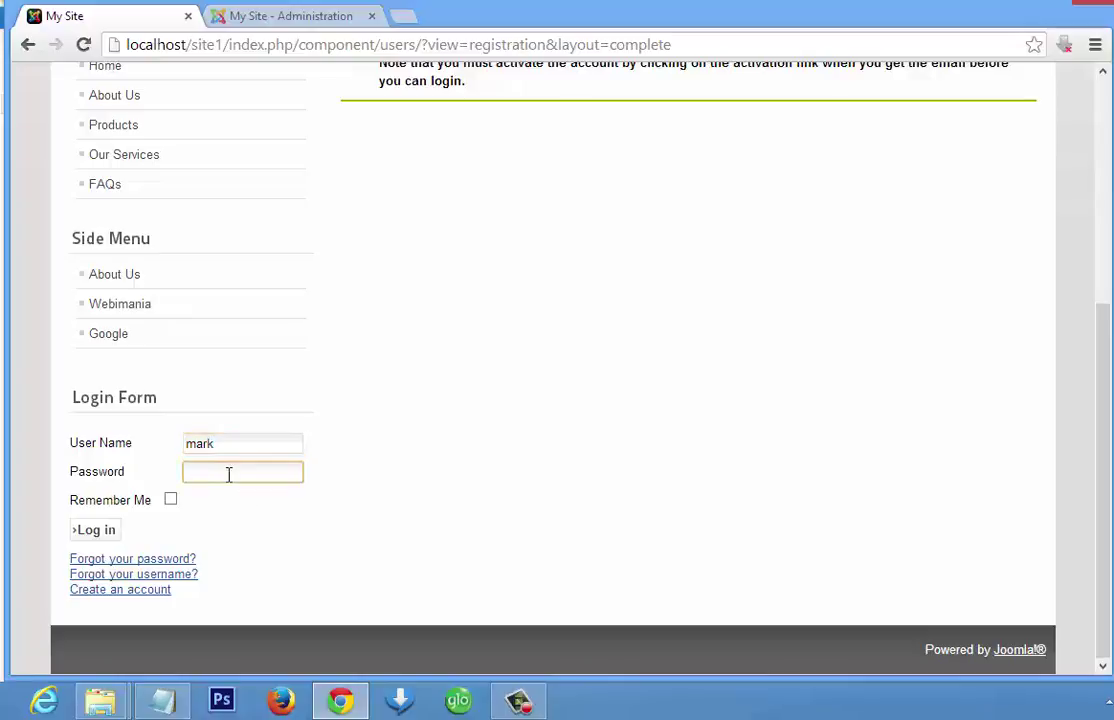
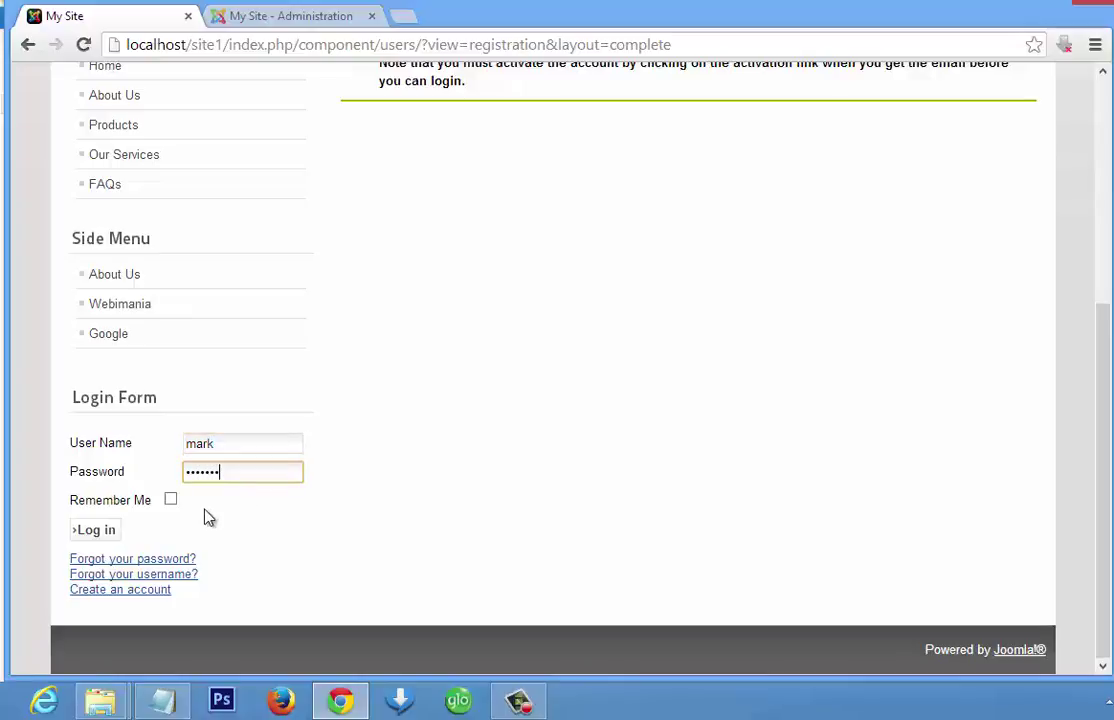
click(95, 531)
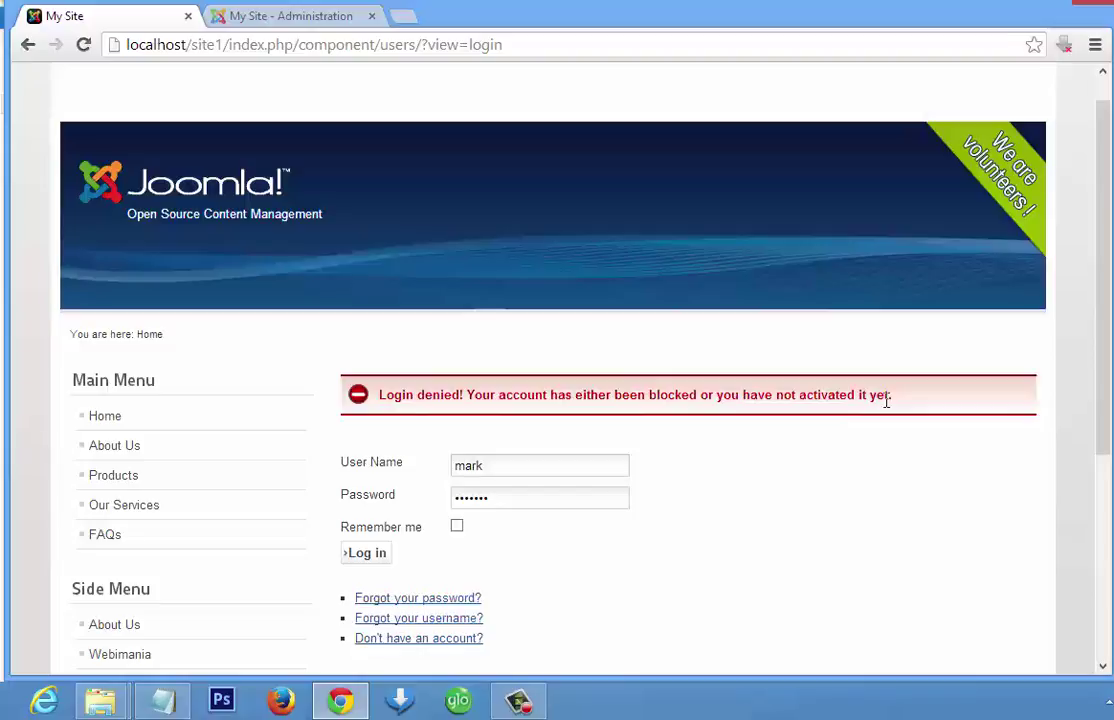
Scroll to read the login-denied, account-not-activated message
scroll(886, 401, down, 1)
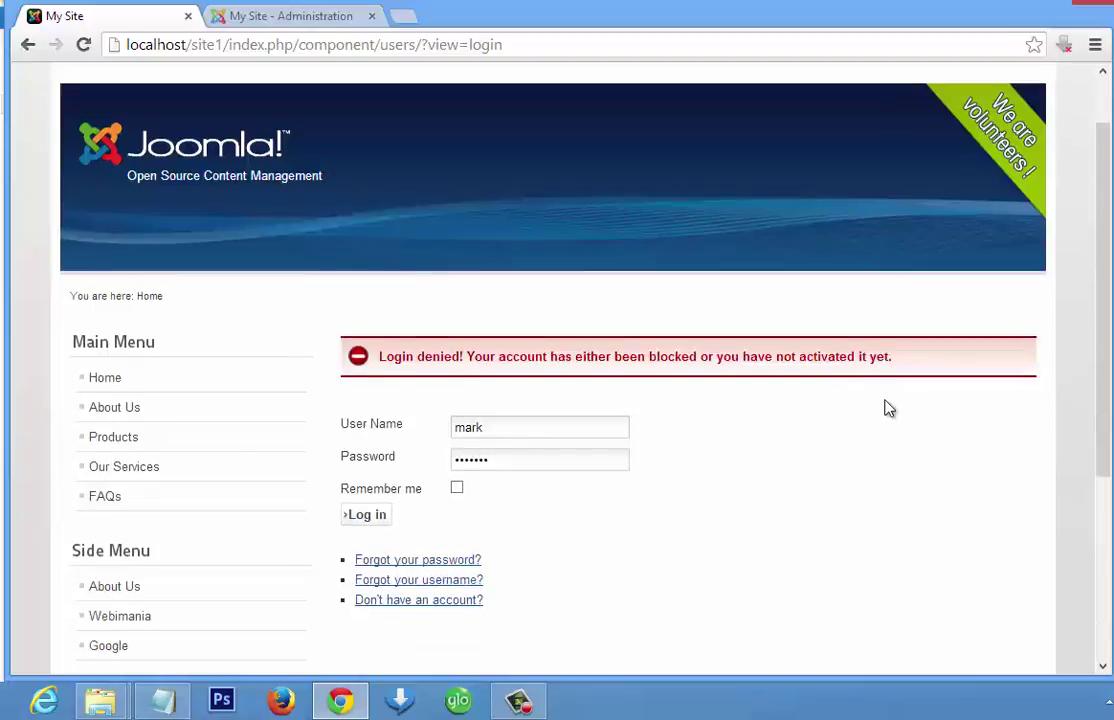
scroll(886, 403, down, 1)
scroll(887, 405, down, 1)
scroll(888, 408, down, 1)
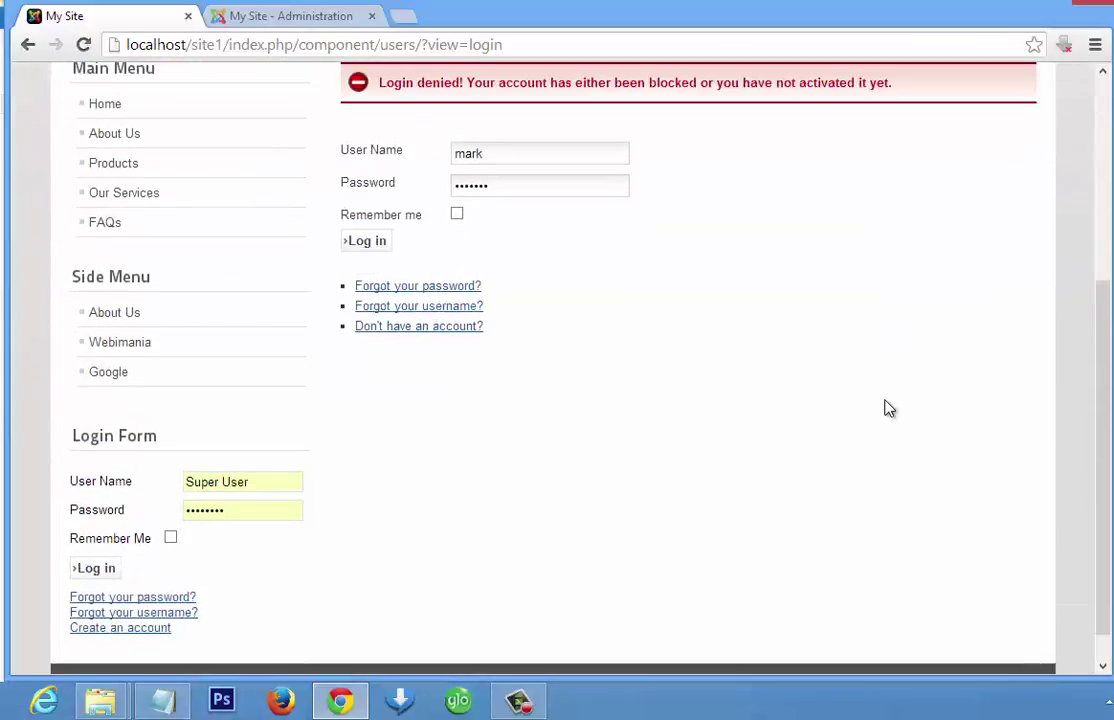
scroll(888, 408, up, 1)
scroll(800, 380, up, 2)
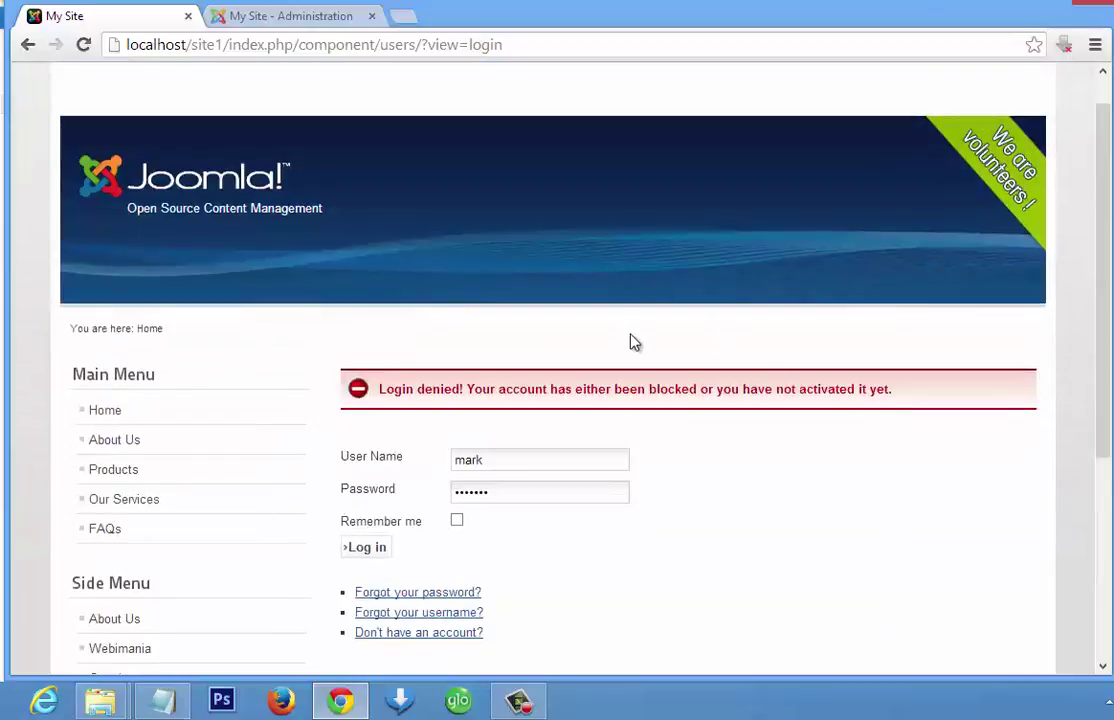
scroll(548, 290, down, 1)
scroll(548, 291, down, 3)
scroll(547, 291, down, 1)
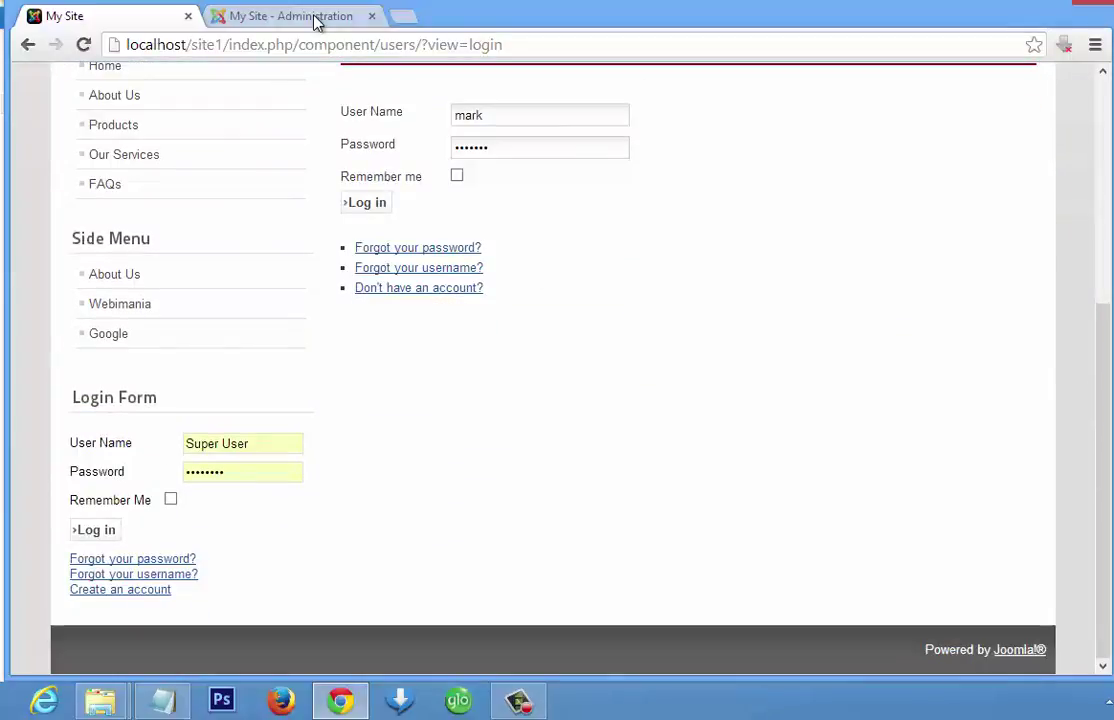
Open the Login Form module from Module Manager and look over its Post-text option unchanged
click(280, 16)
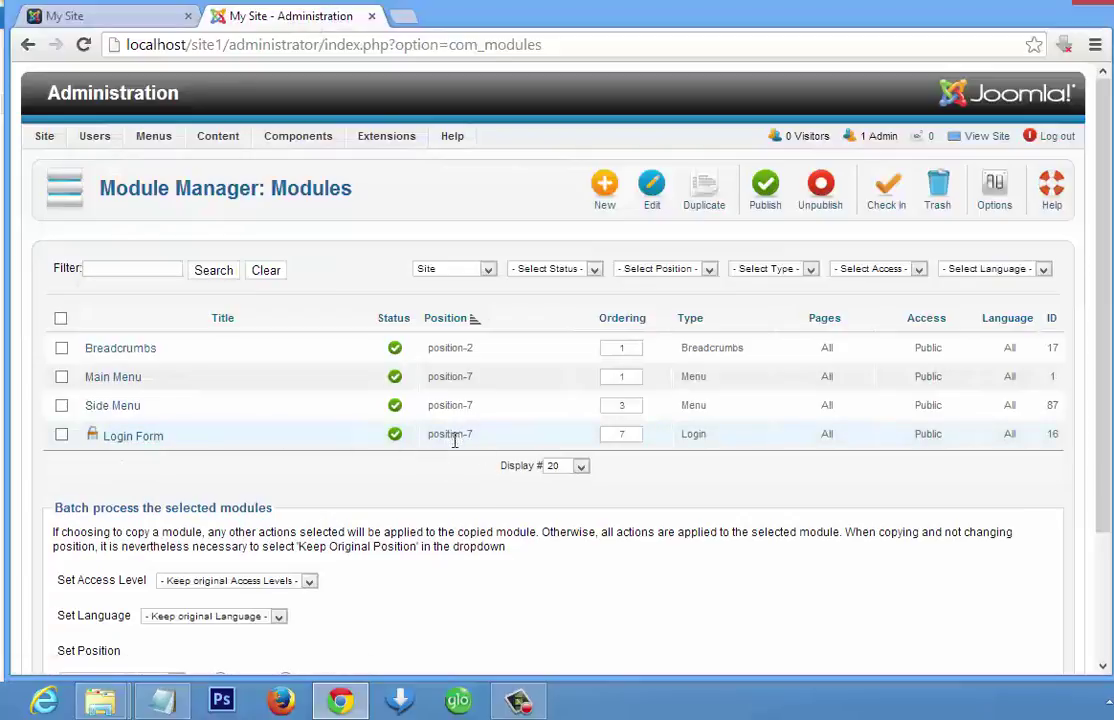
click(138, 440)
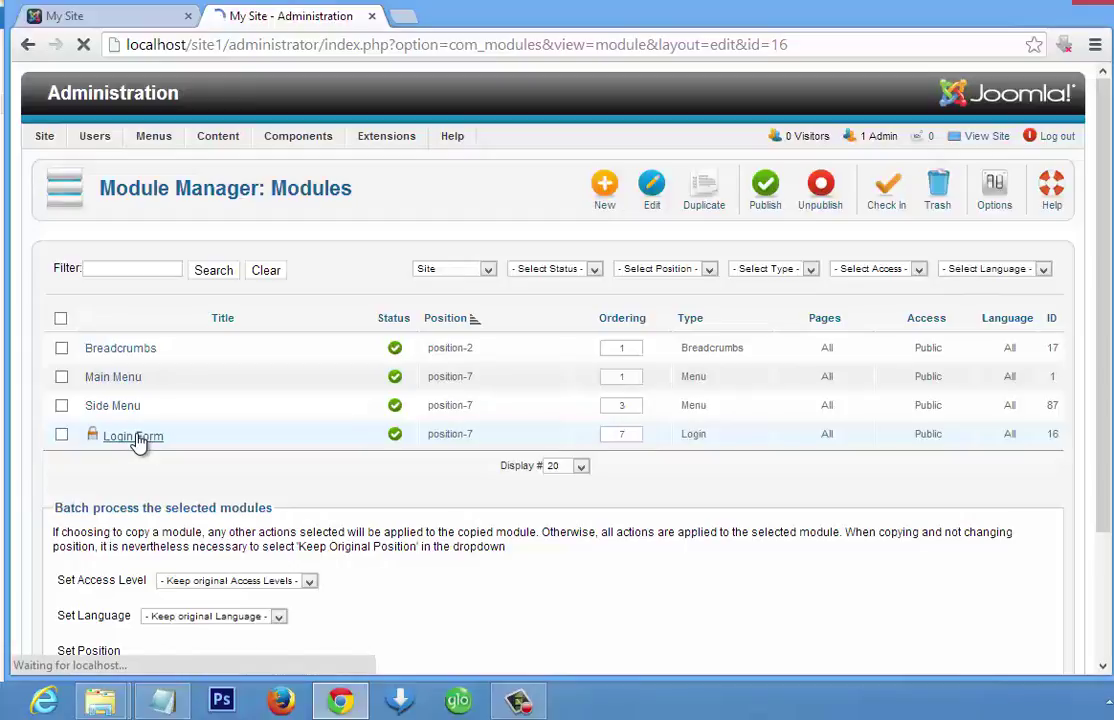
scroll(138, 442, down, 1)
scroll(140, 443, down, 2)
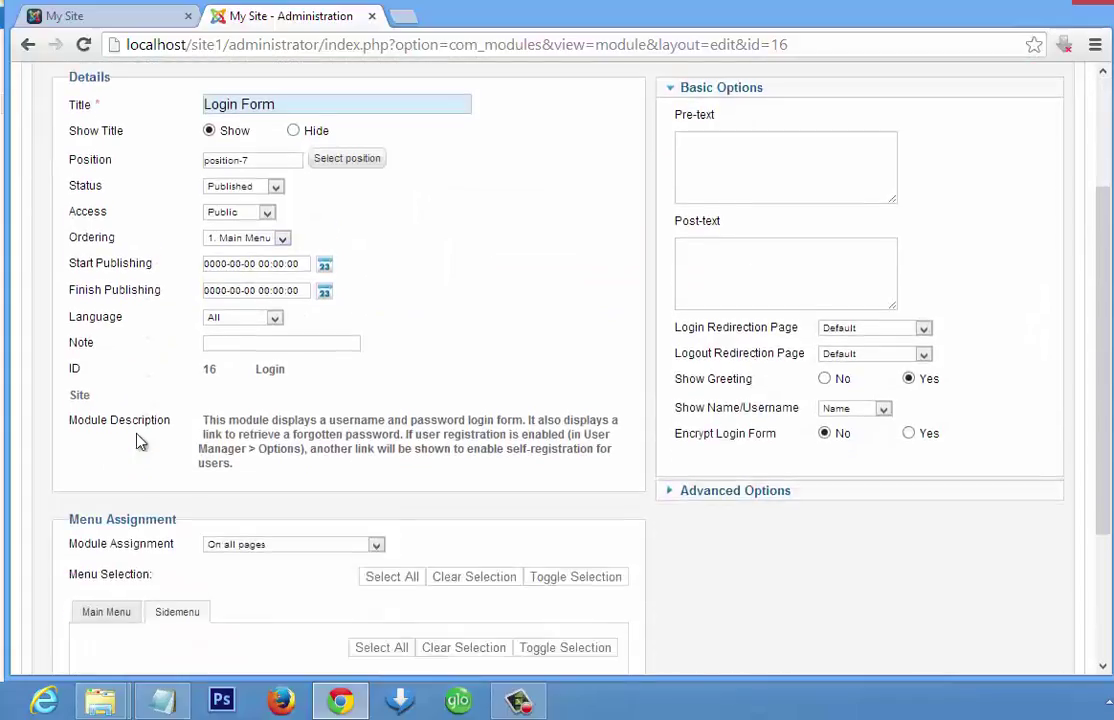
scroll(140, 443, up, 1)
scroll(140, 443, up, 2)
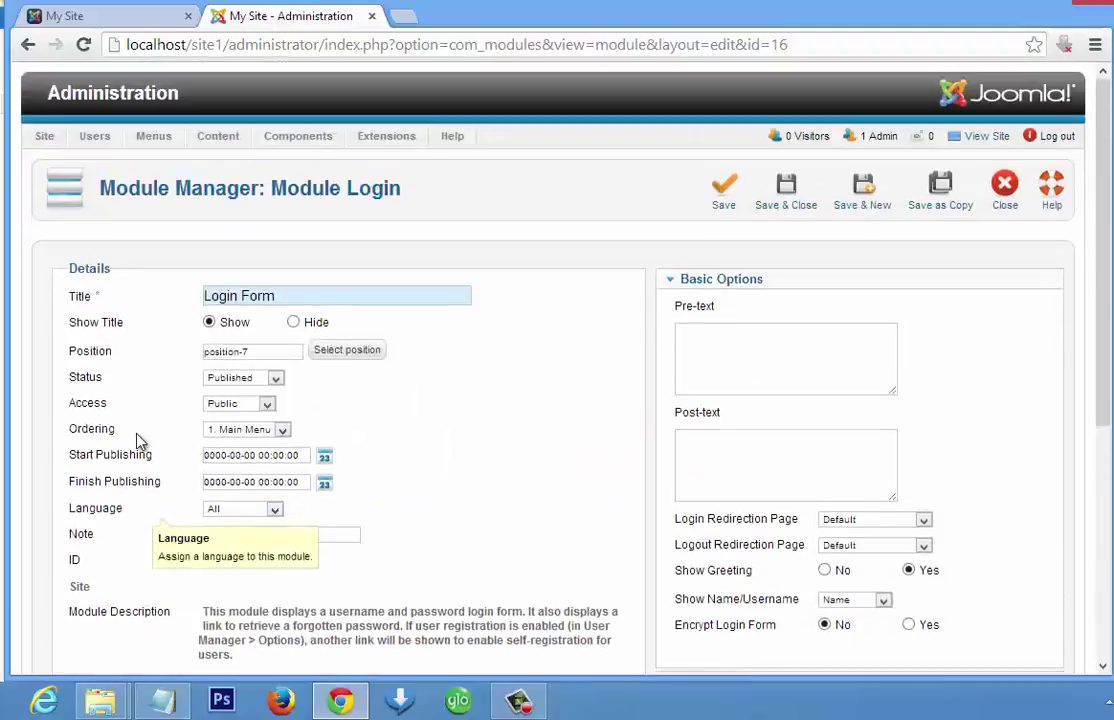
click(712, 458)
click(495, 488)
scroll(478, 489, down, 3)
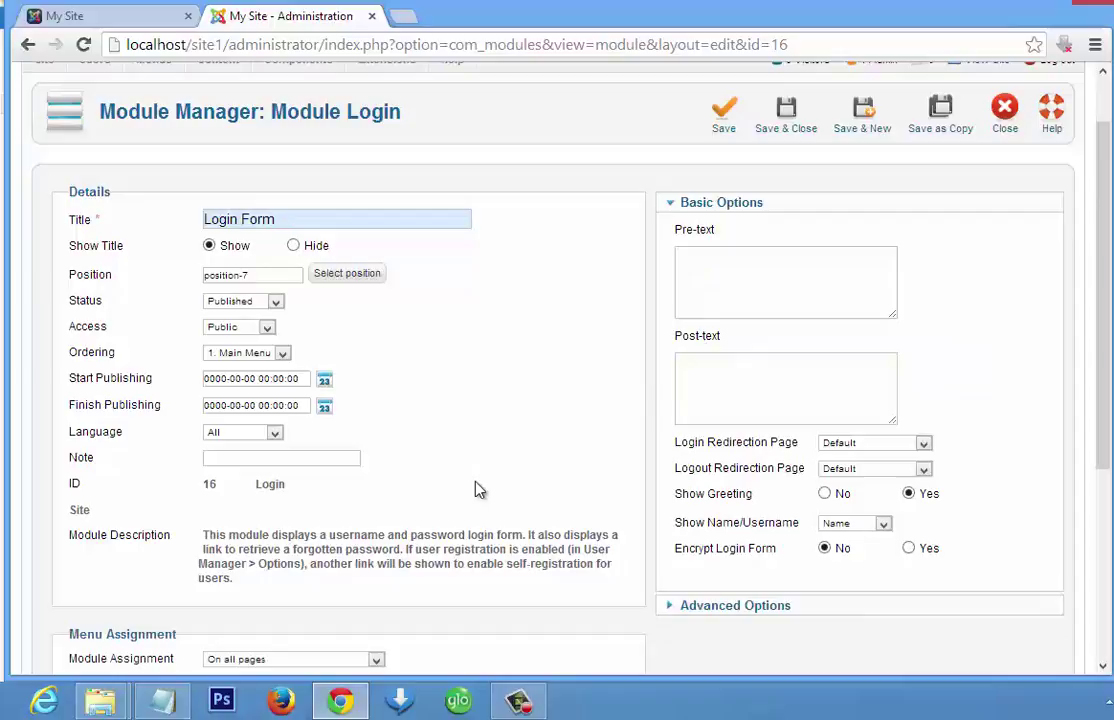
scroll(476, 489, up, 1)
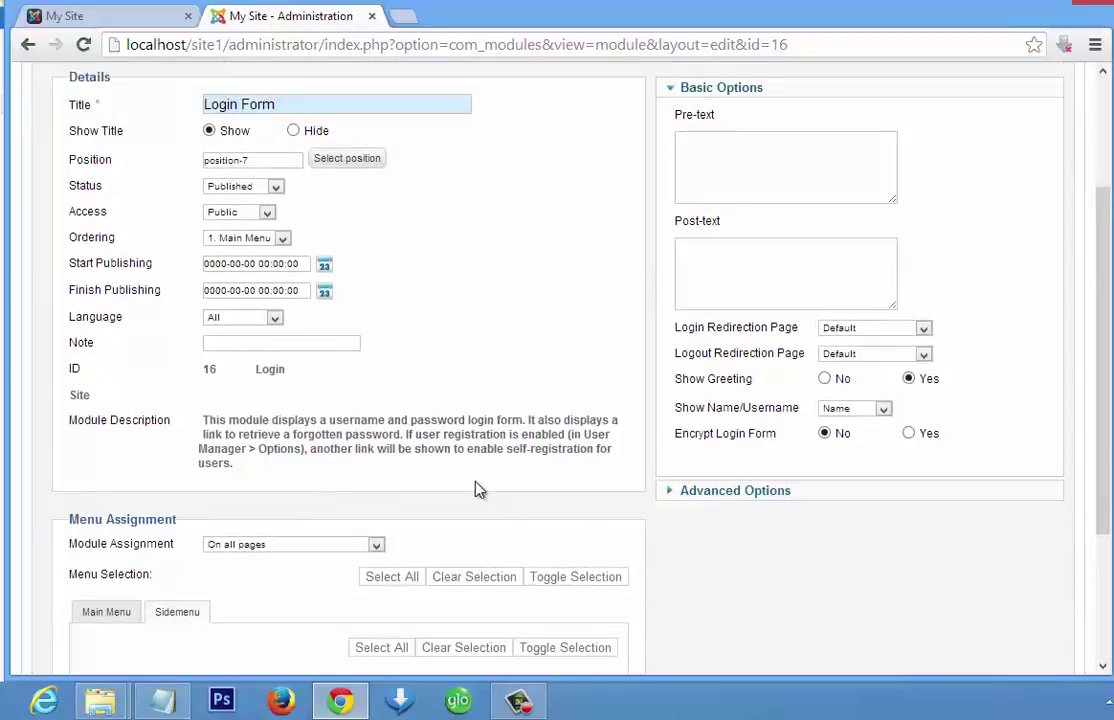
click(872, 333)
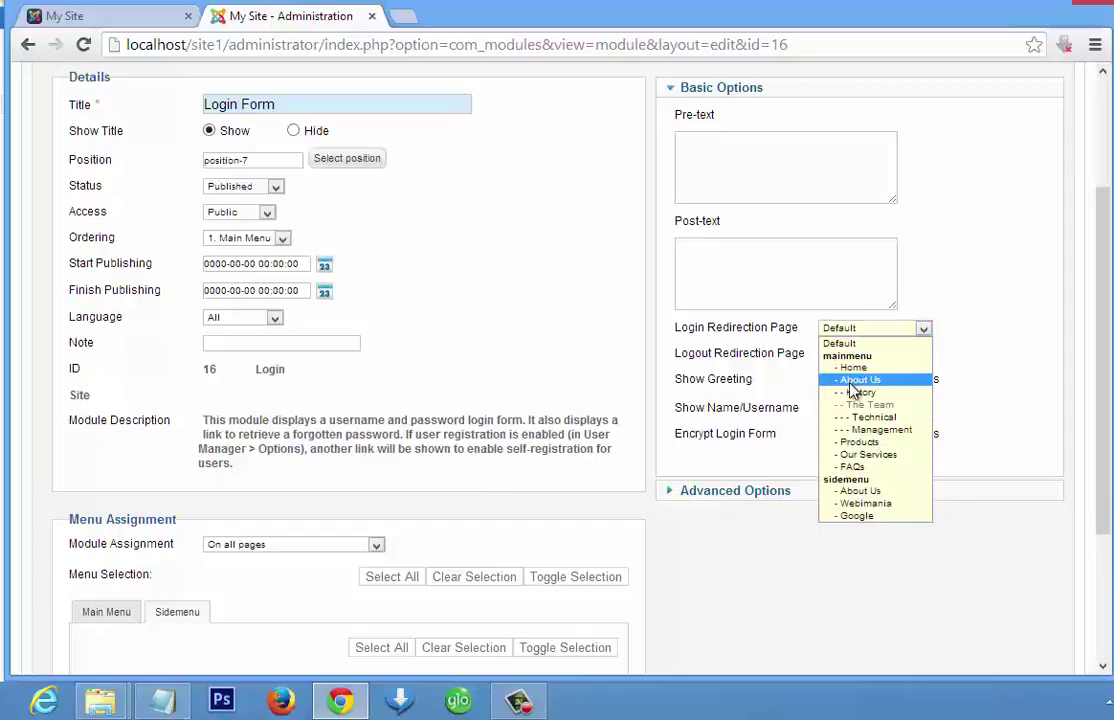
click(853, 467)
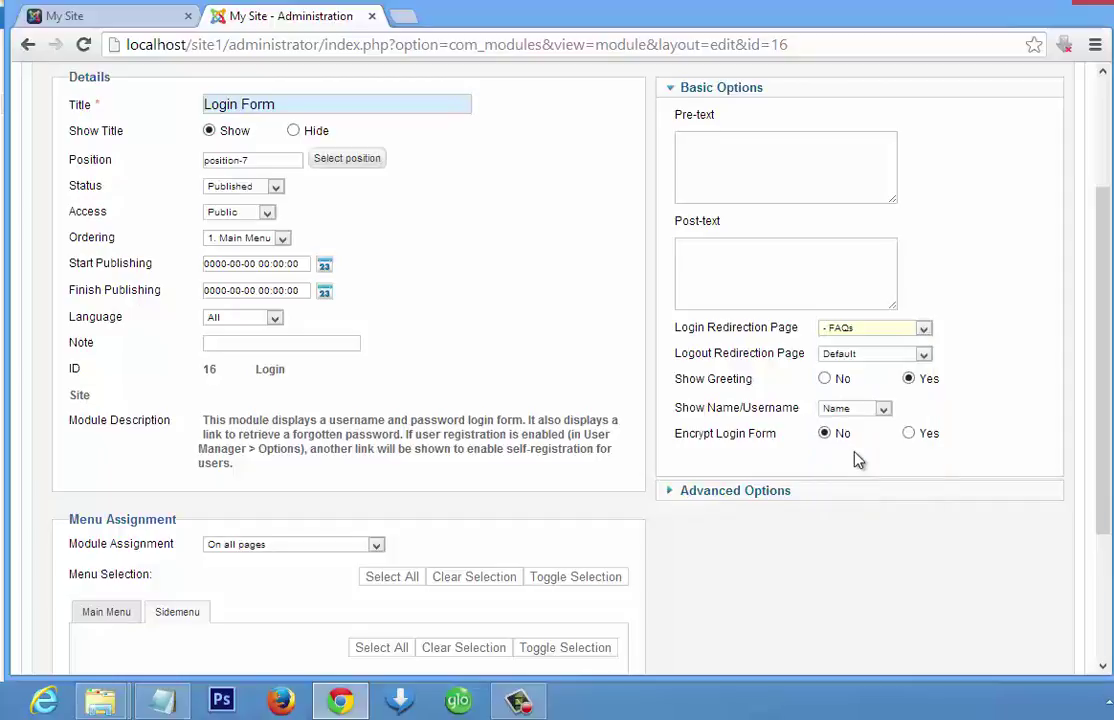
click(921, 354)
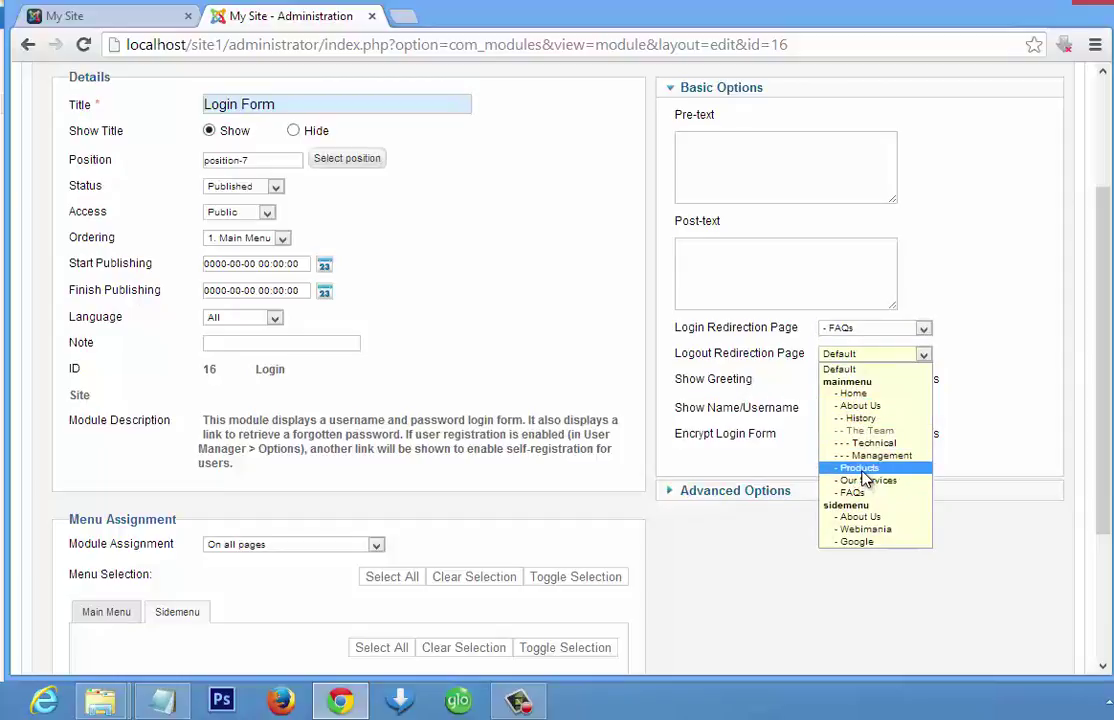
click(864, 468)
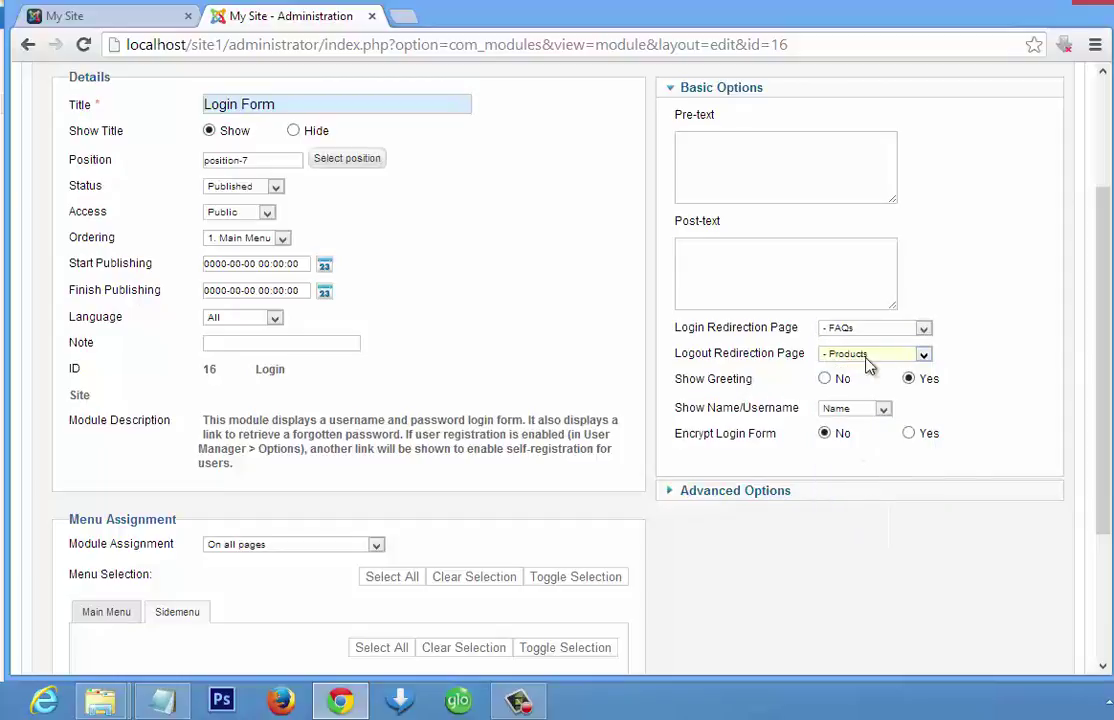
click(883, 409)
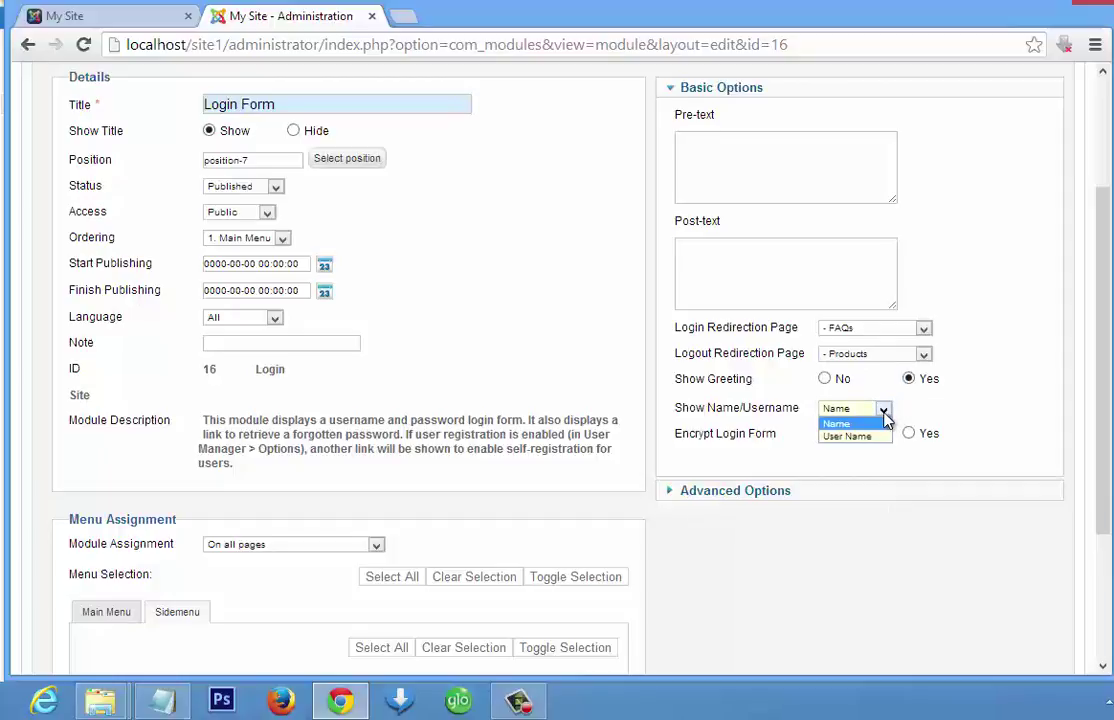
click(866, 427)
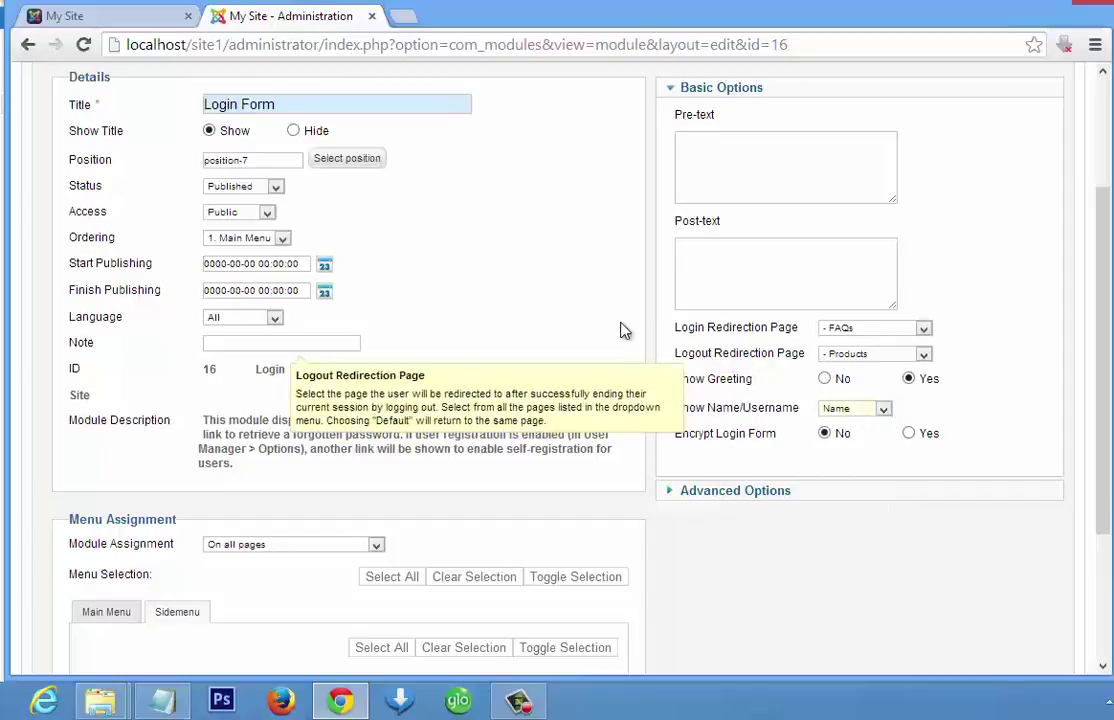
Scroll through the Login Form module's edit page to review its all-pages menu assignment
scroll(620, 328, up, 1)
scroll(595, 326, up, 1)
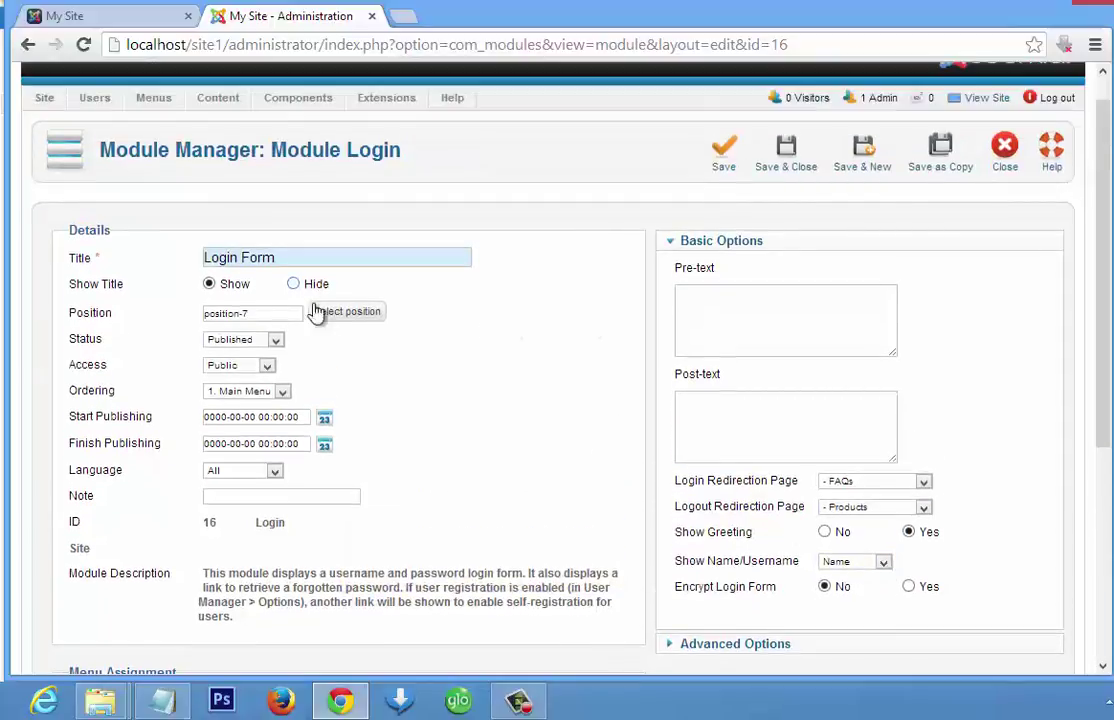
scroll(368, 405, down, 1)
scroll(368, 405, down, 3)
scroll(368, 408, up, 1)
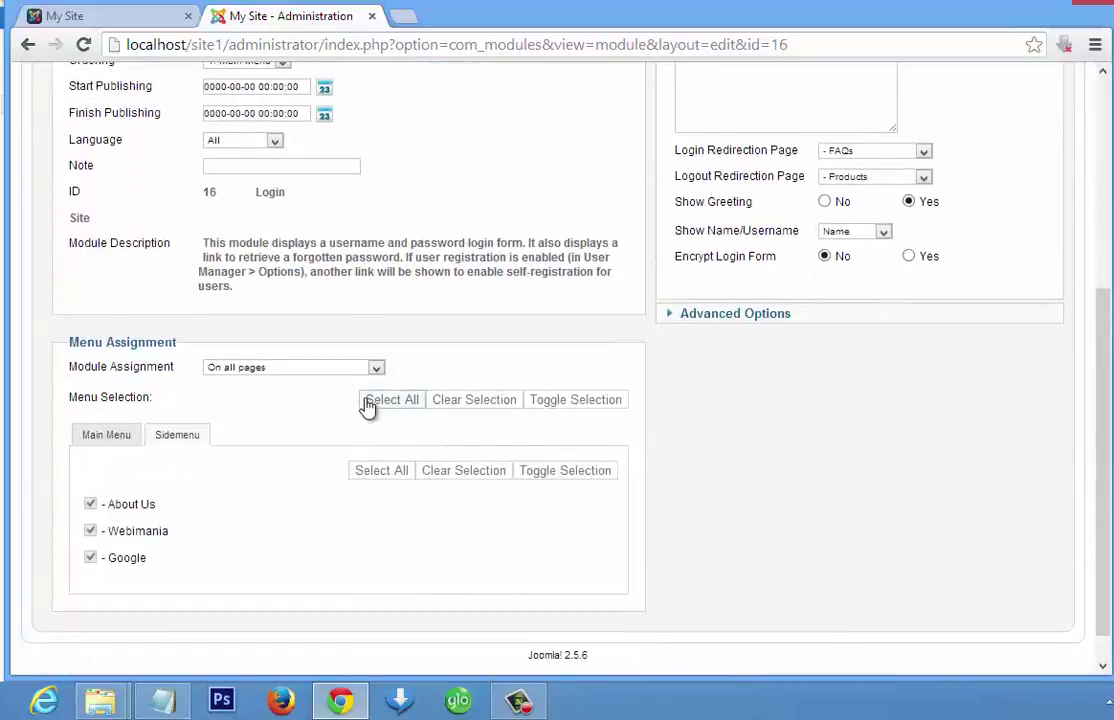
scroll(368, 408, up, 1)
scroll(368, 405, up, 1)
scroll(368, 405, up, 1)
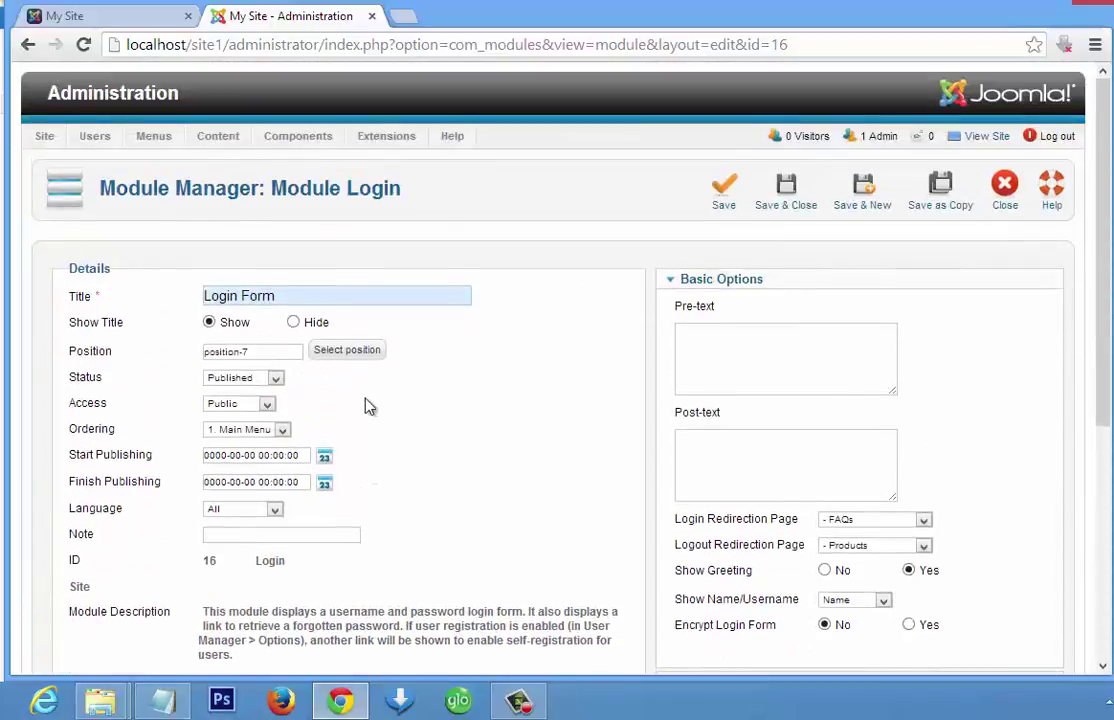
scroll(368, 405, down, 1)
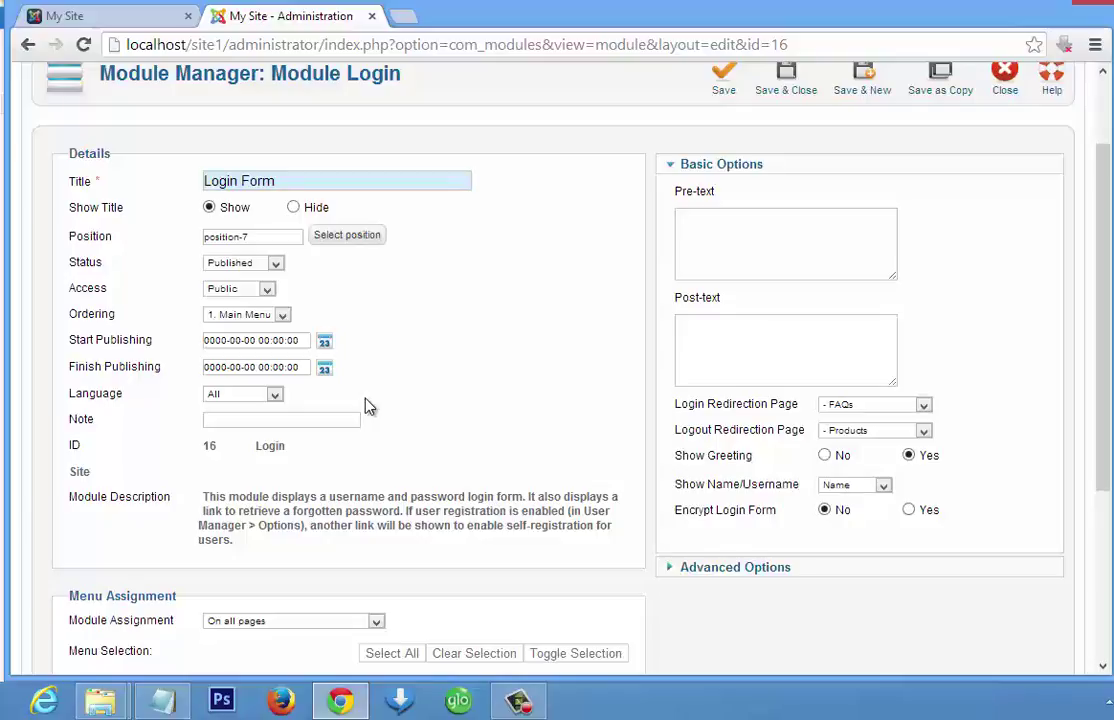
scroll(366, 405, down, 1)
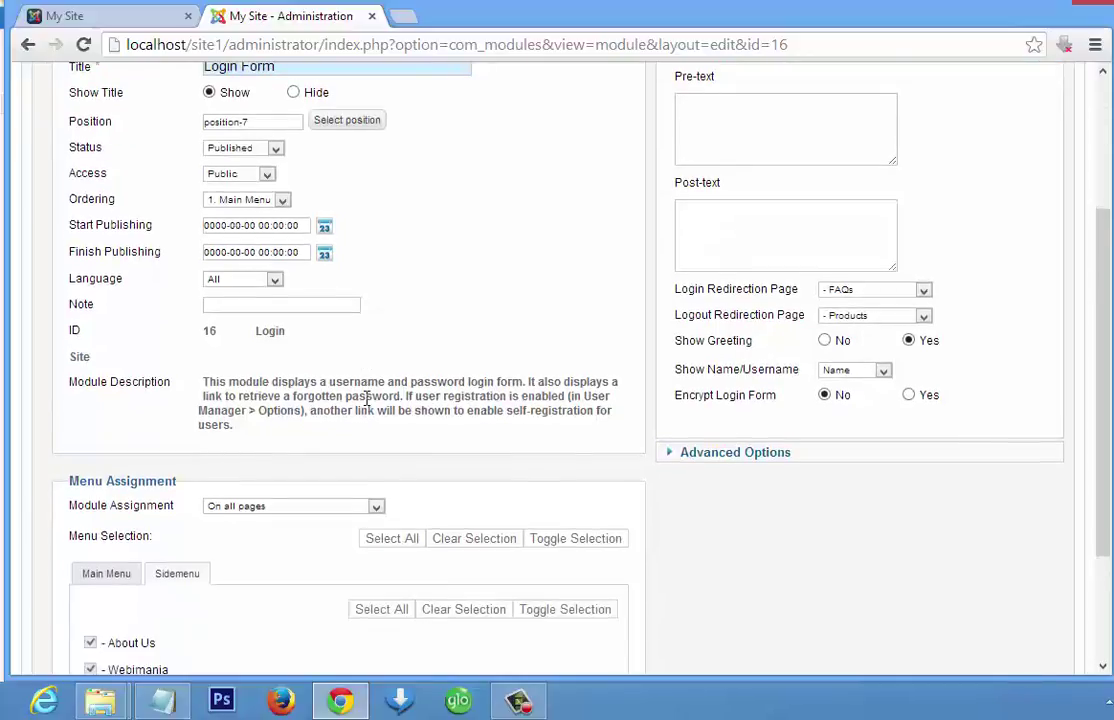
scroll(366, 399, down, 1)
scroll(368, 405, down, 1)
scroll(368, 405, up, 1)
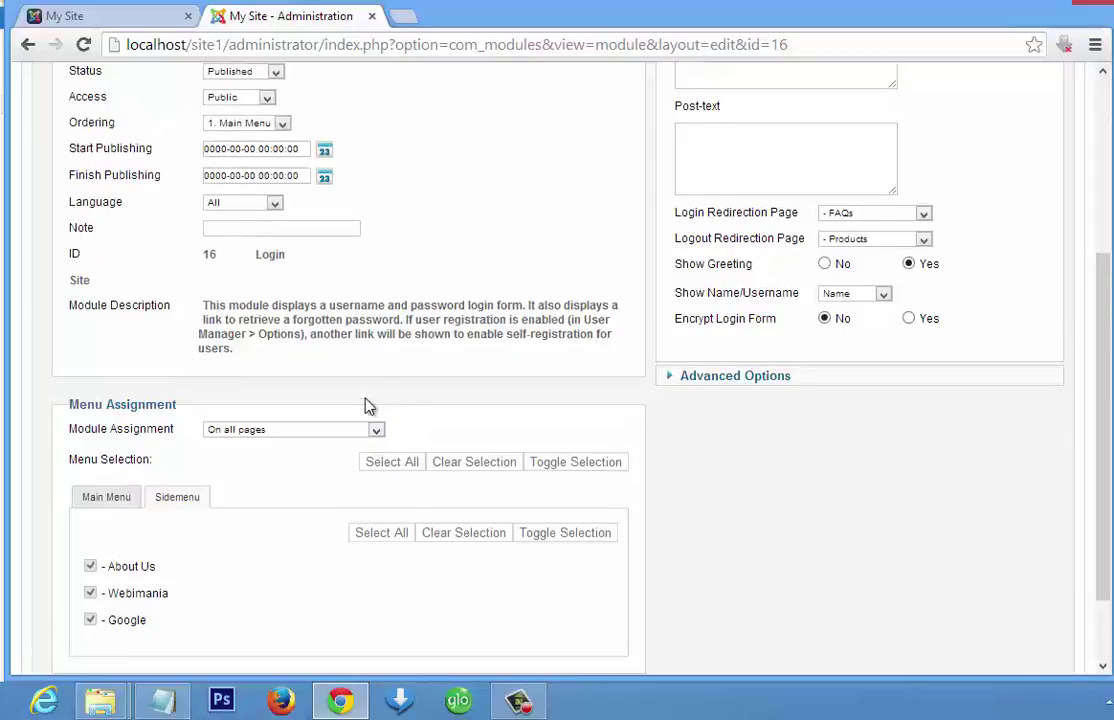
scroll(368, 405, down, 1)
scroll(368, 403, up, 1)
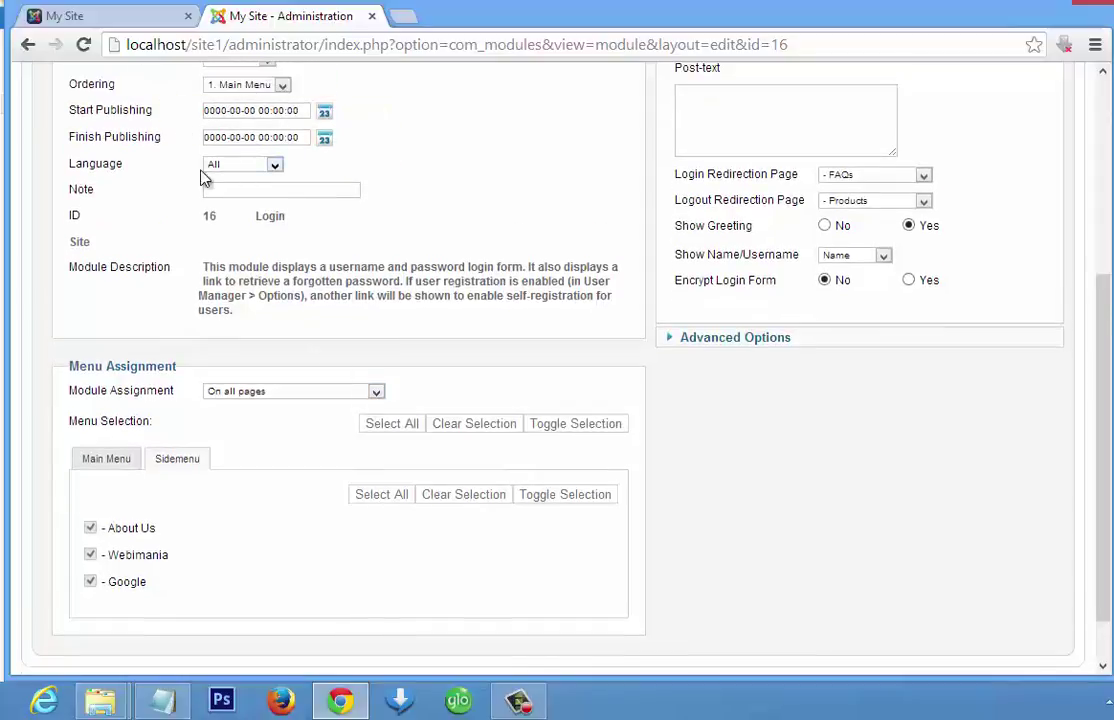
click(128, 22)
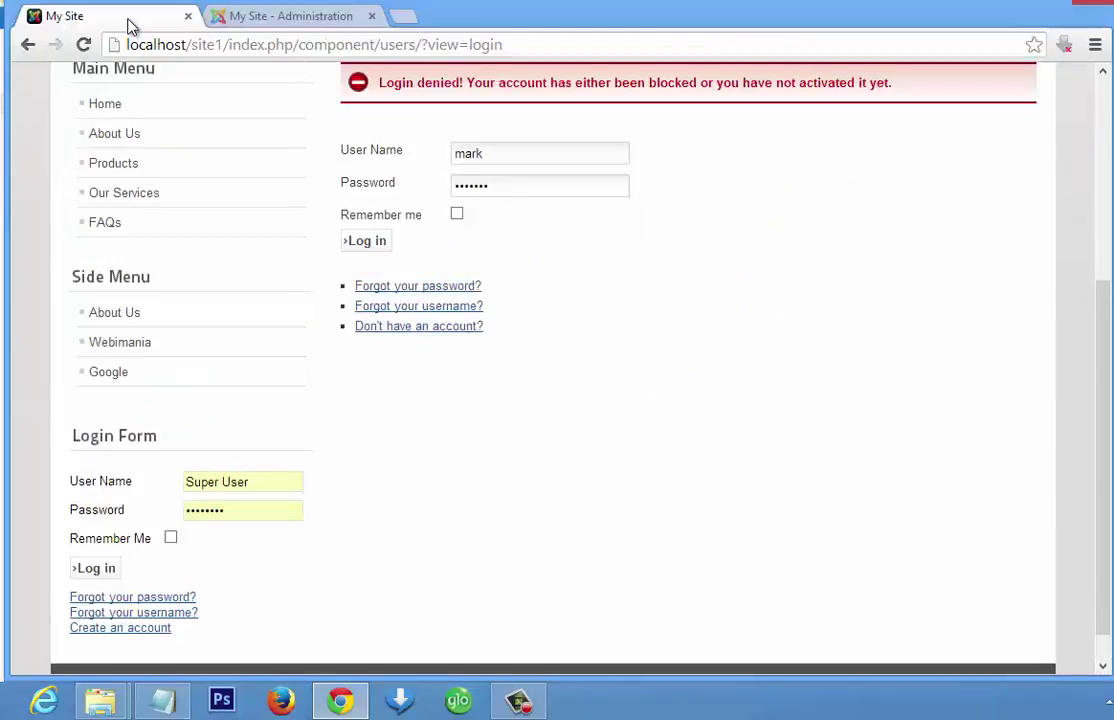
scroll(128, 22, up, 3)
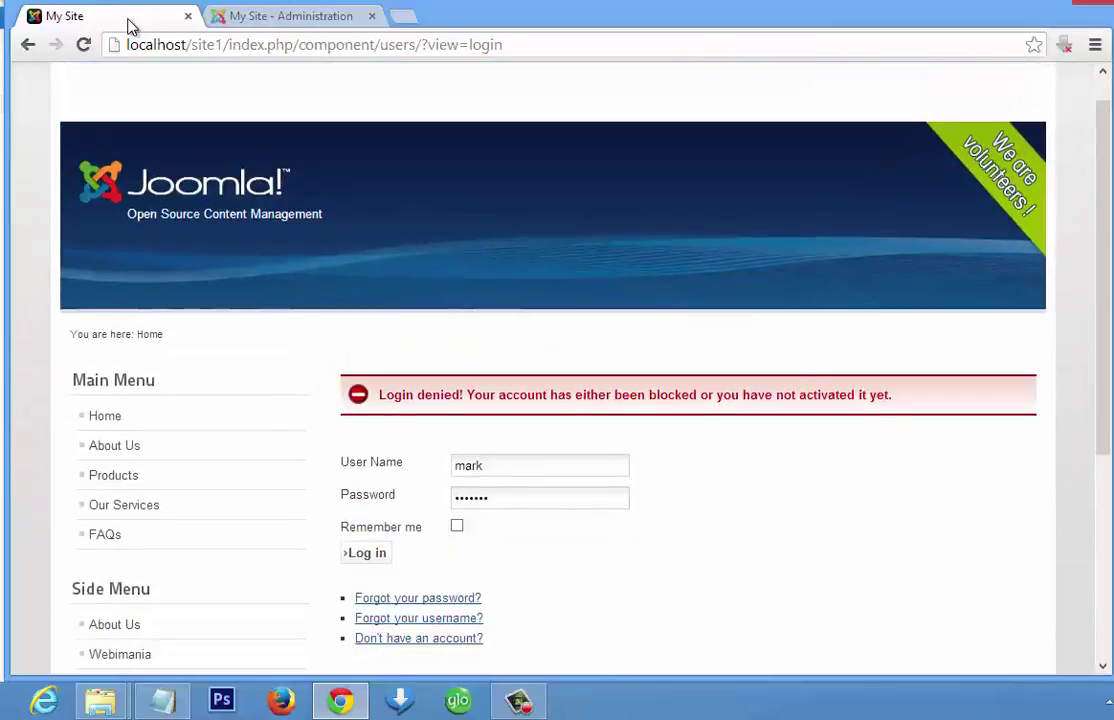
scroll(128, 22, down, 2)
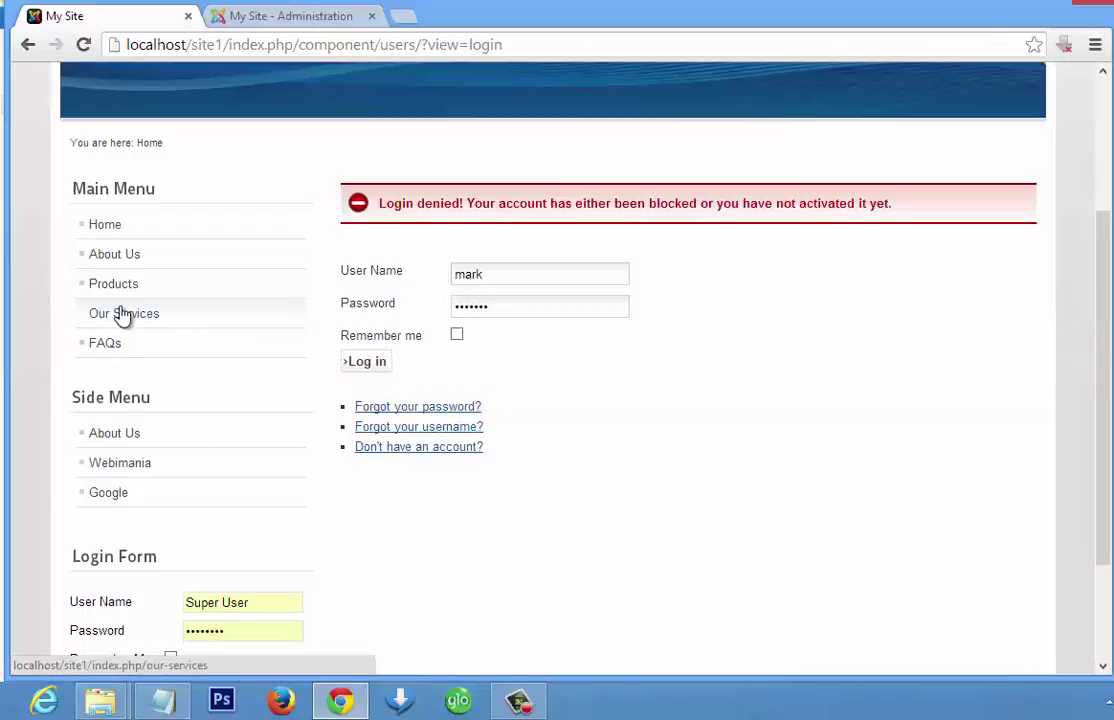
Open the Login Form module's Module Assignment choices and review the Main and Side Menu checklists
click(340, 18)
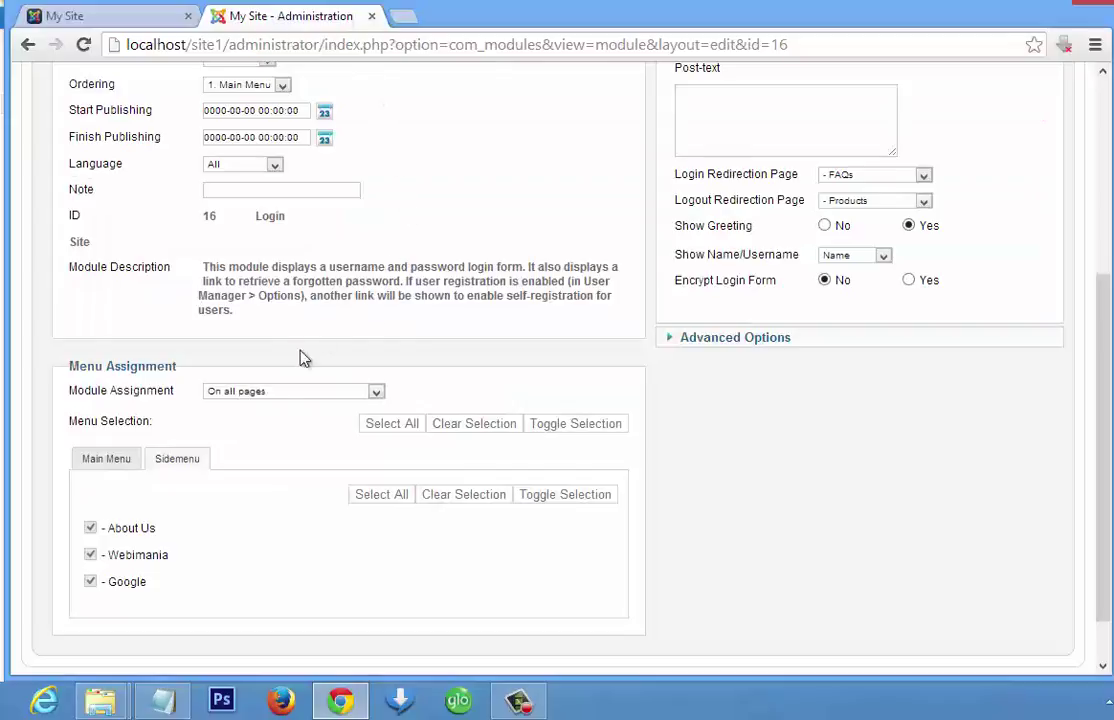
click(255, 402)
click(247, 405)
click(249, 402)
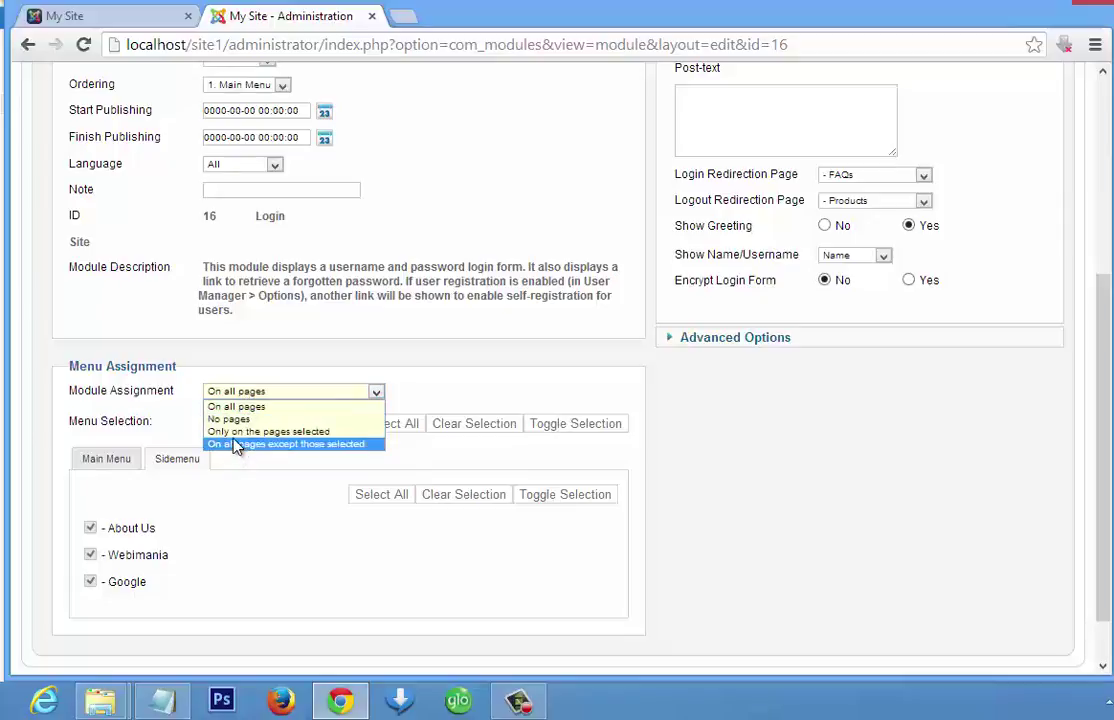
click(233, 436)
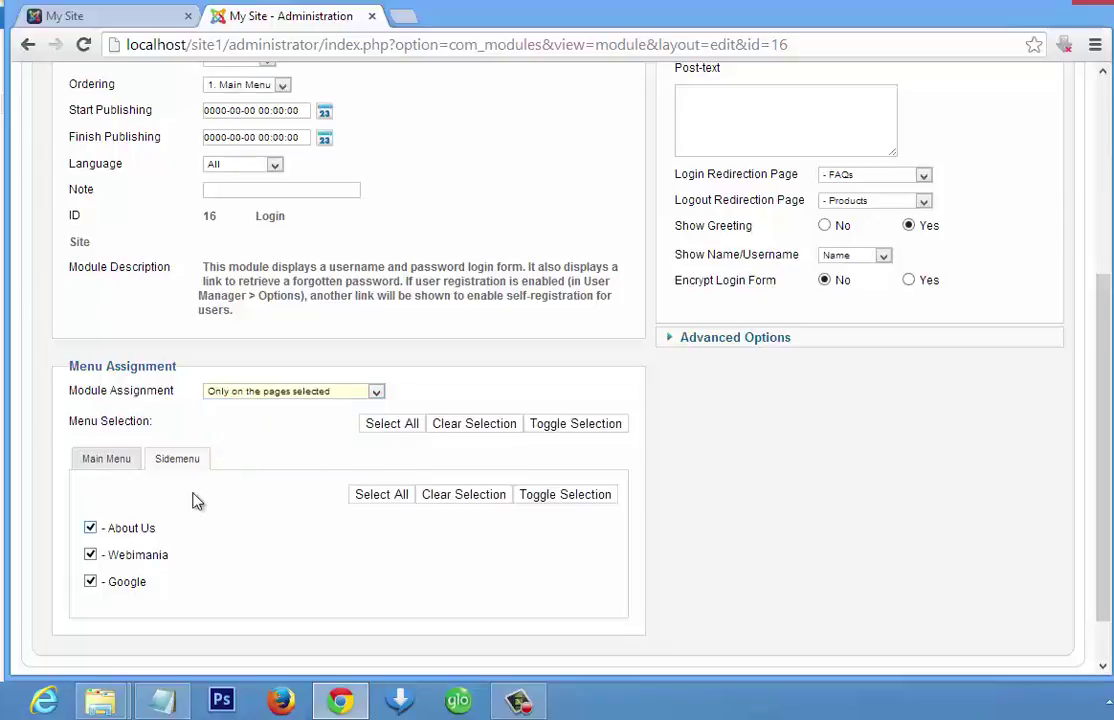
click(105, 460)
scroll(140, 465, down, 2)
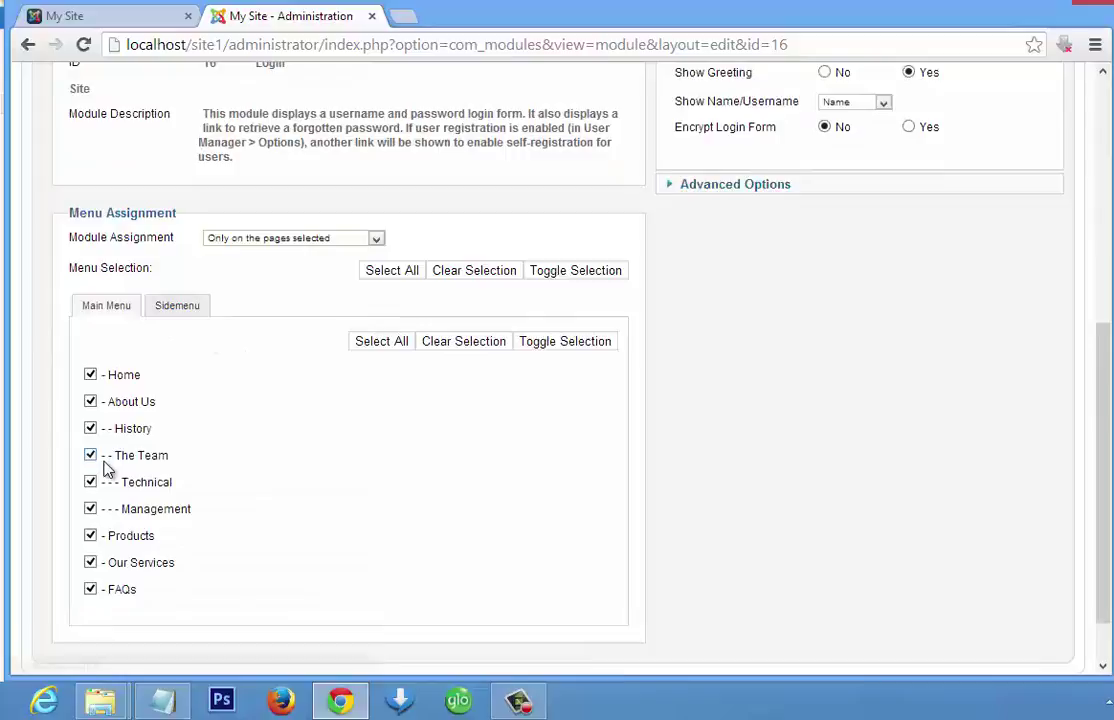
click(170, 270)
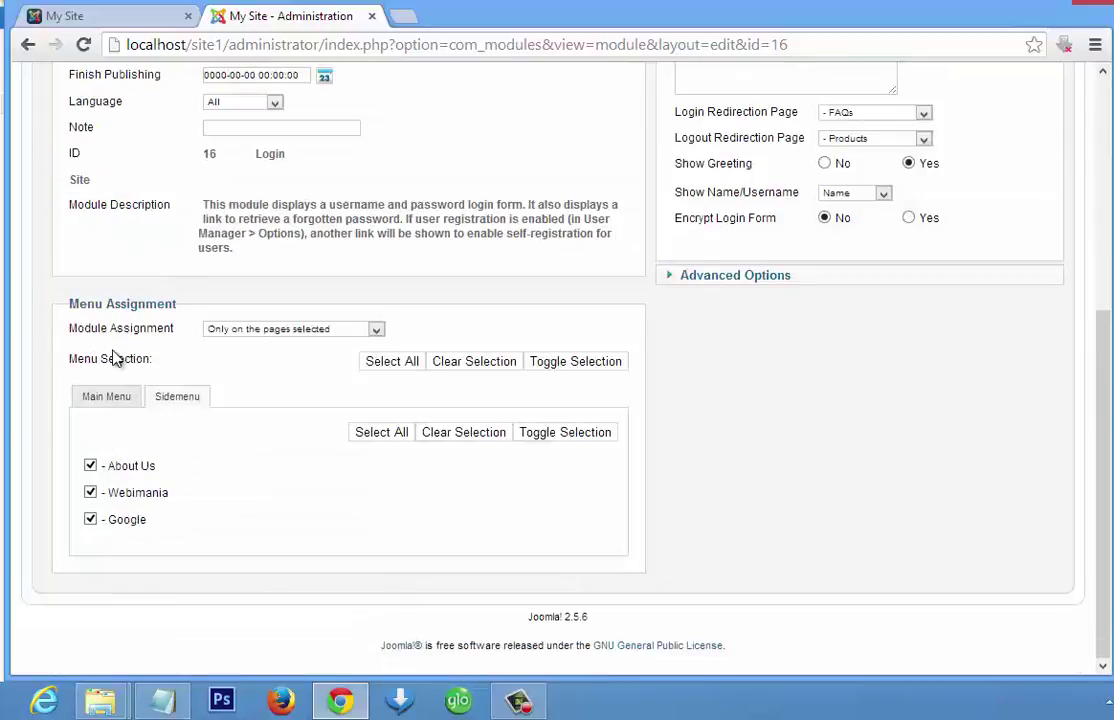
double_click(110, 398)
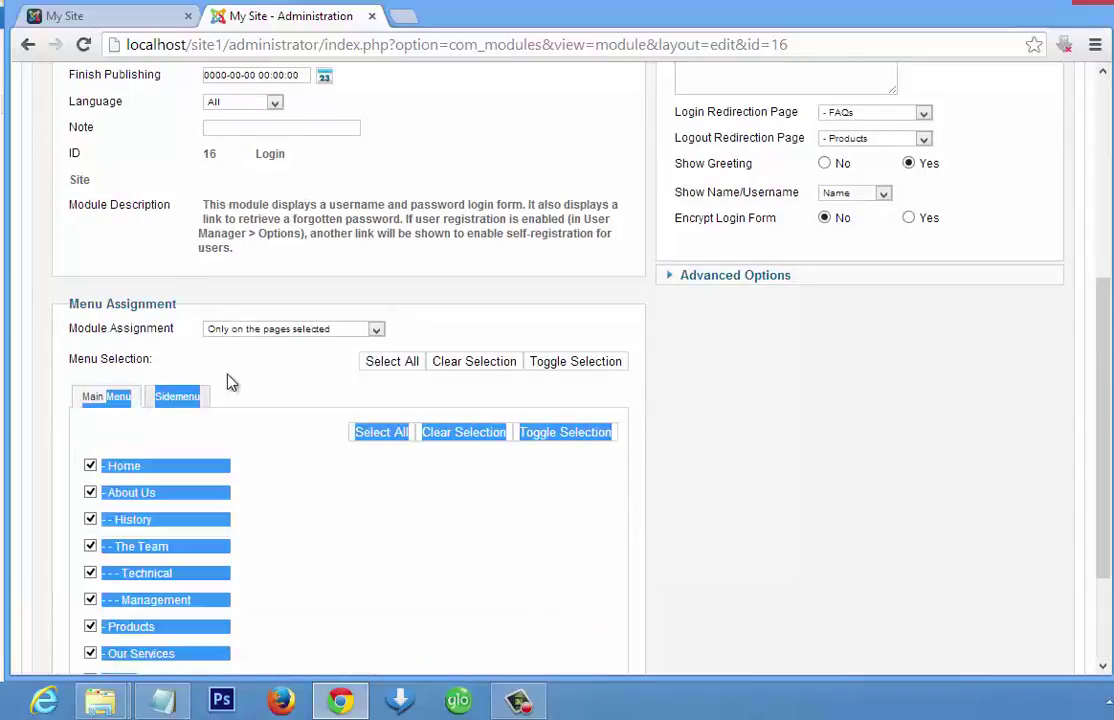
click(240, 375)
Set assignment to 'On all pages except those selected', clear Side Menu, and tick Management
click(375, 330)
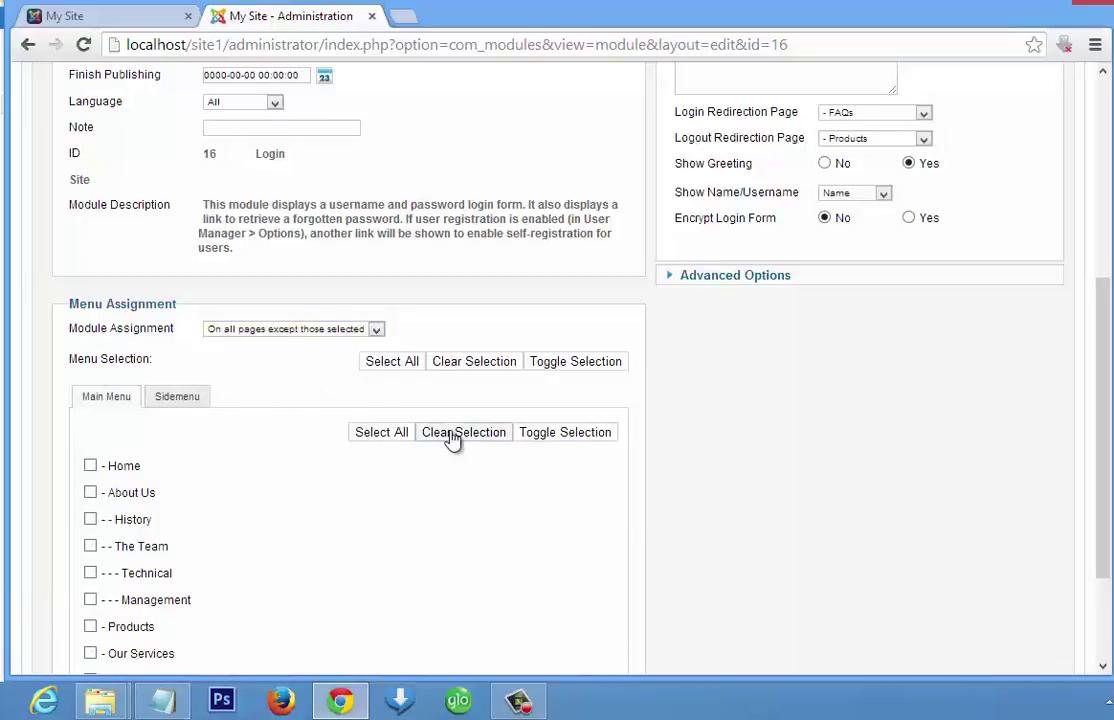
click(185, 400)
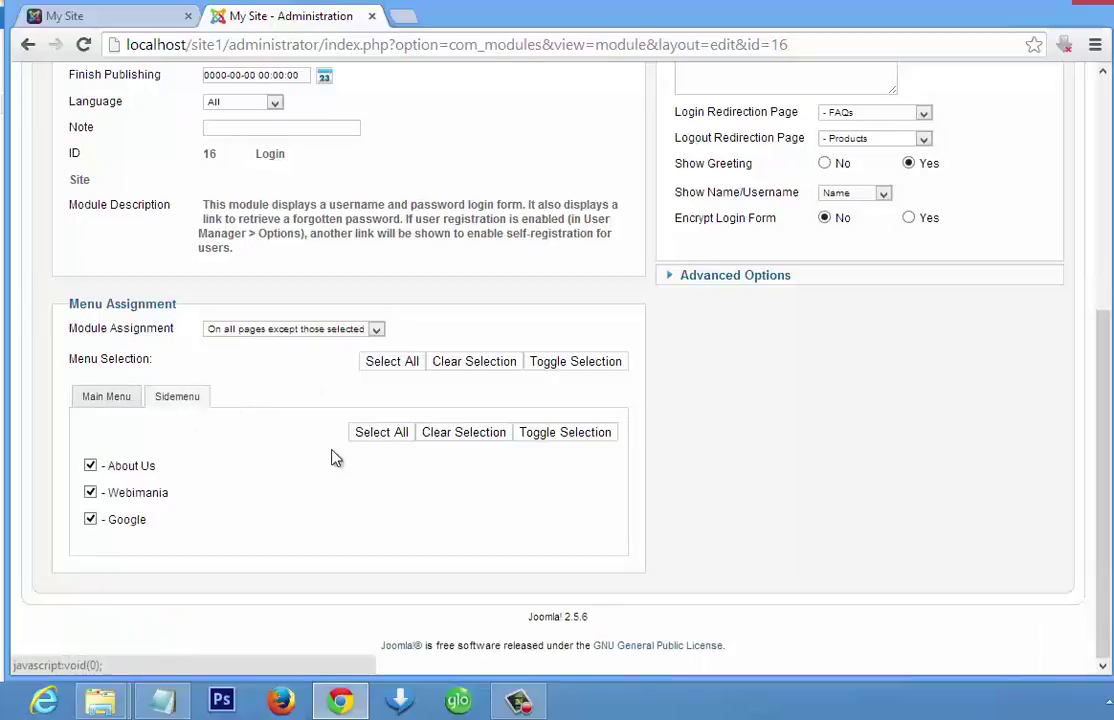
click(450, 435)
click(106, 396)
scroll(107, 397, down, 3)
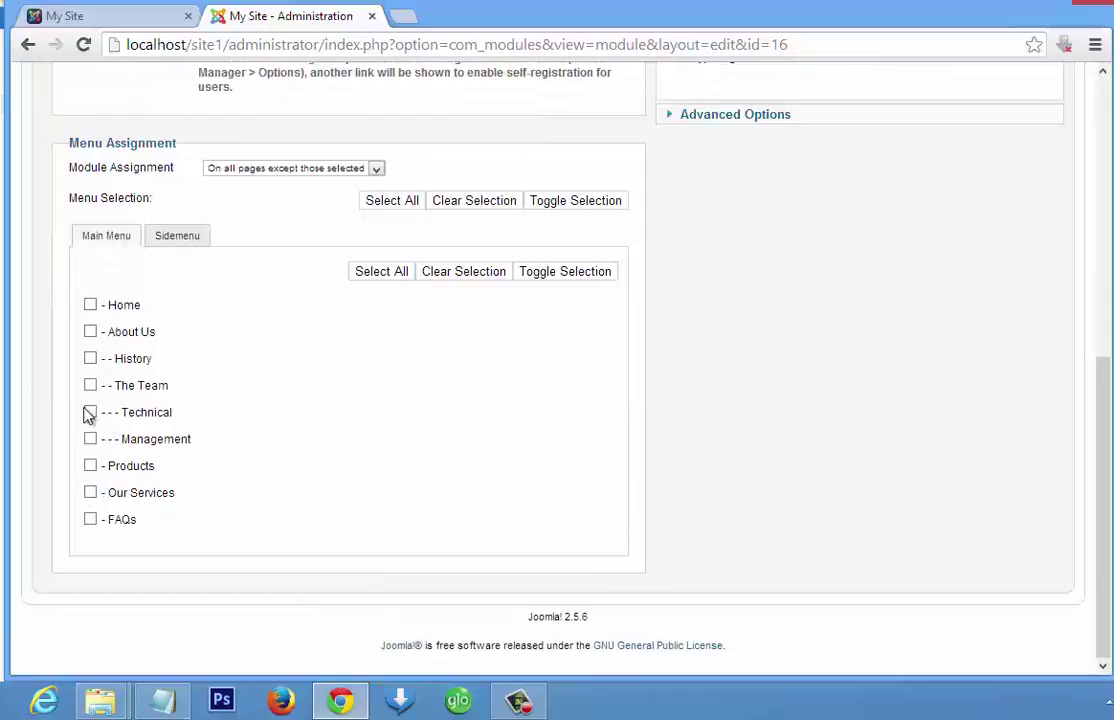
click(91, 494)
scroll(240, 424, up, 1)
scroll(241, 423, up, 1)
scroll(241, 423, up, 1)
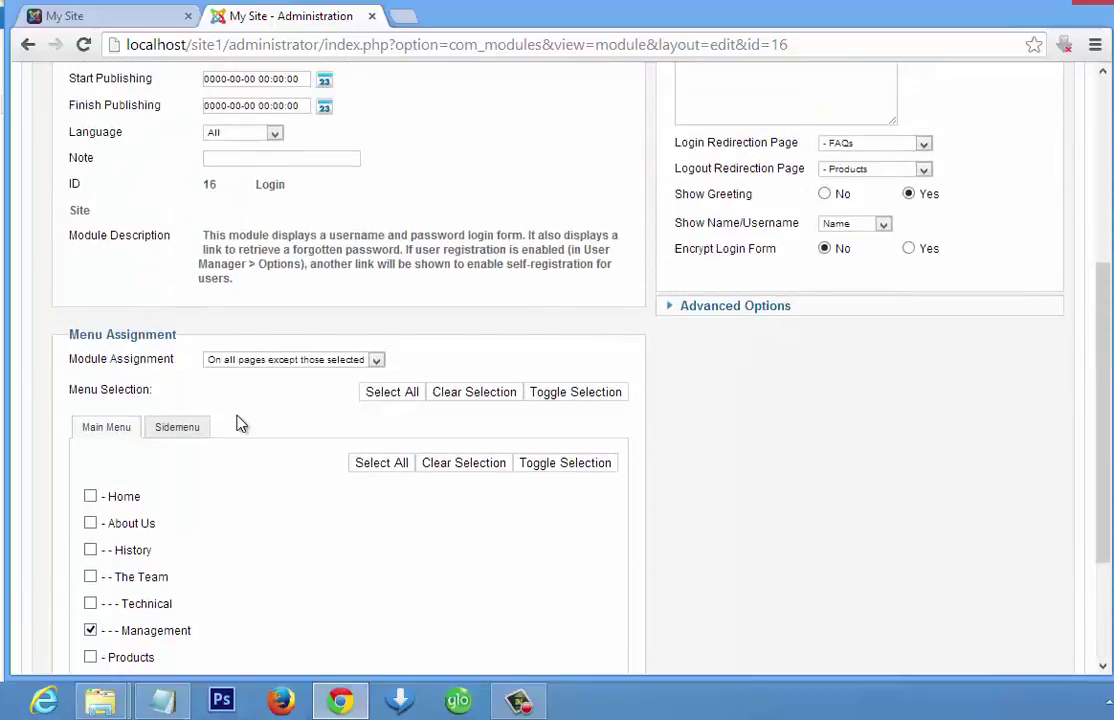
scroll(245, 421, up, 3)
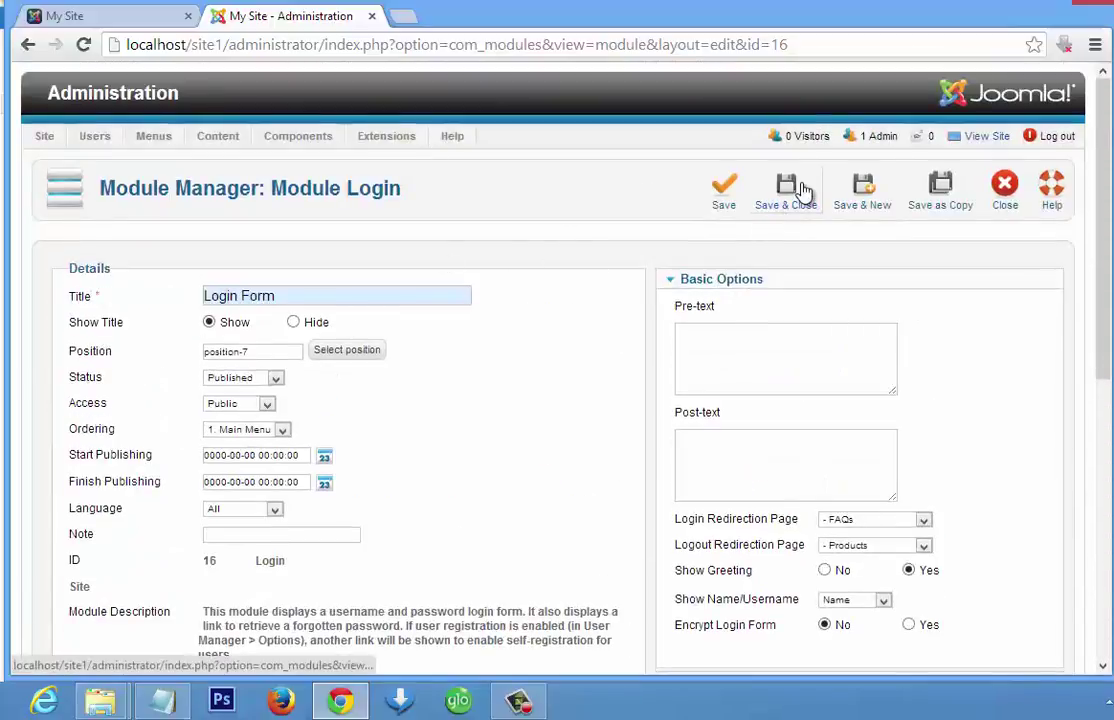
Retitle the module 'Members Area', Save & Close, and switch to the front-end site
triple_click(405, 290)
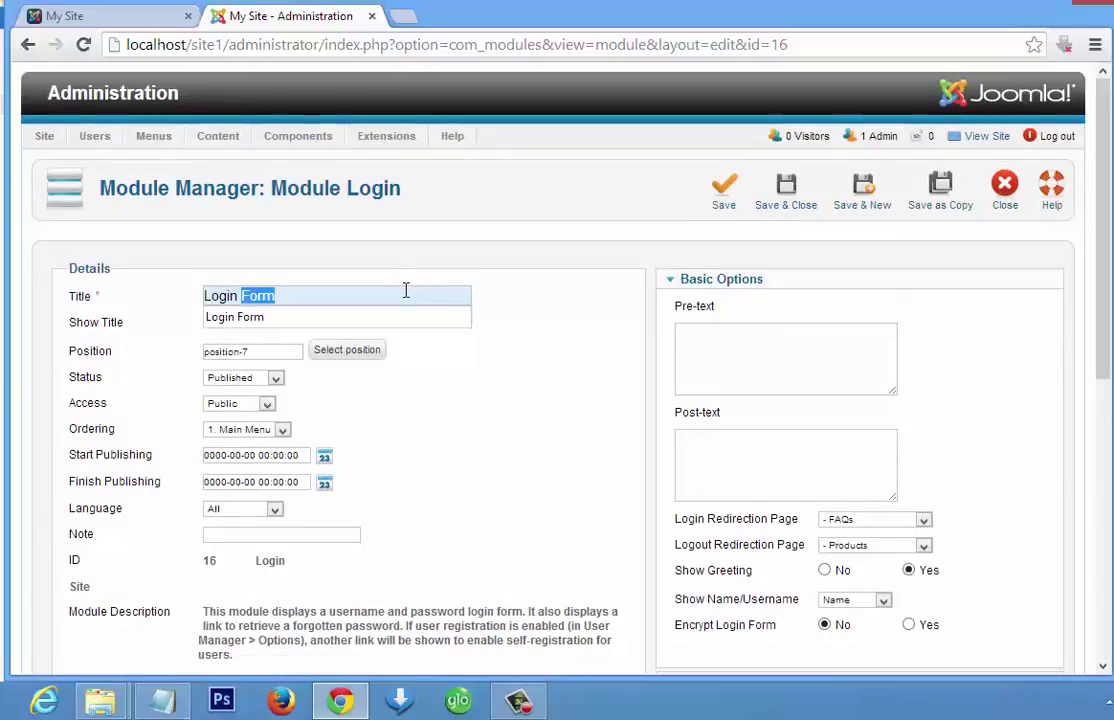
text(Member)
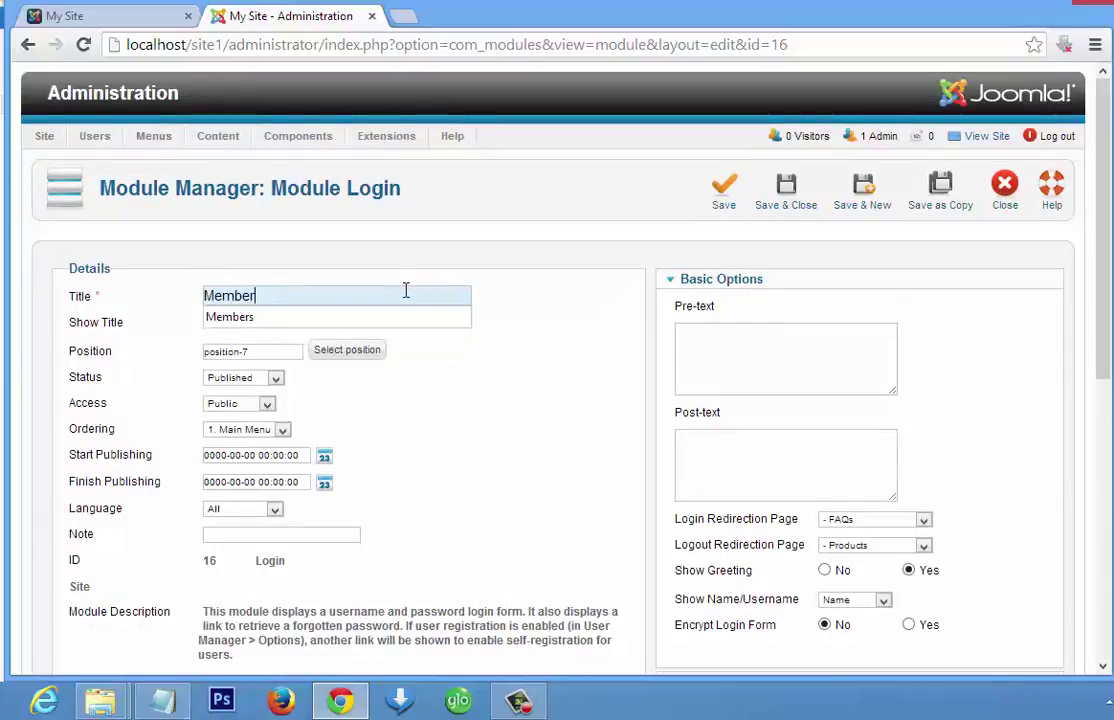
text(s Area)
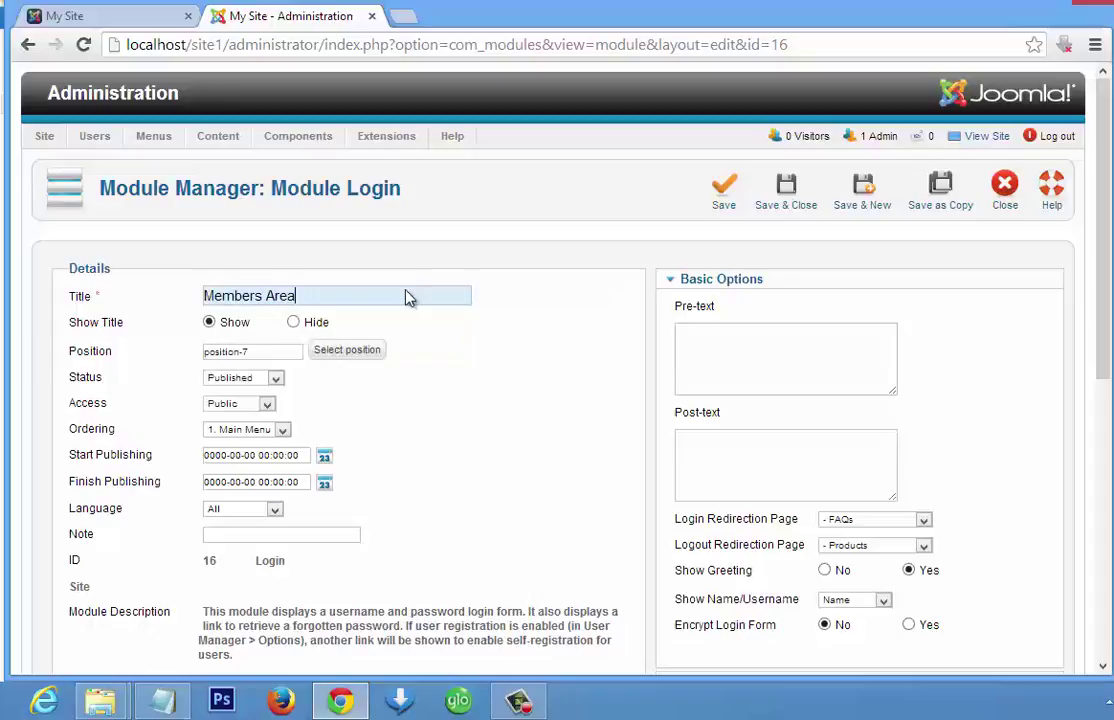
click(778, 205)
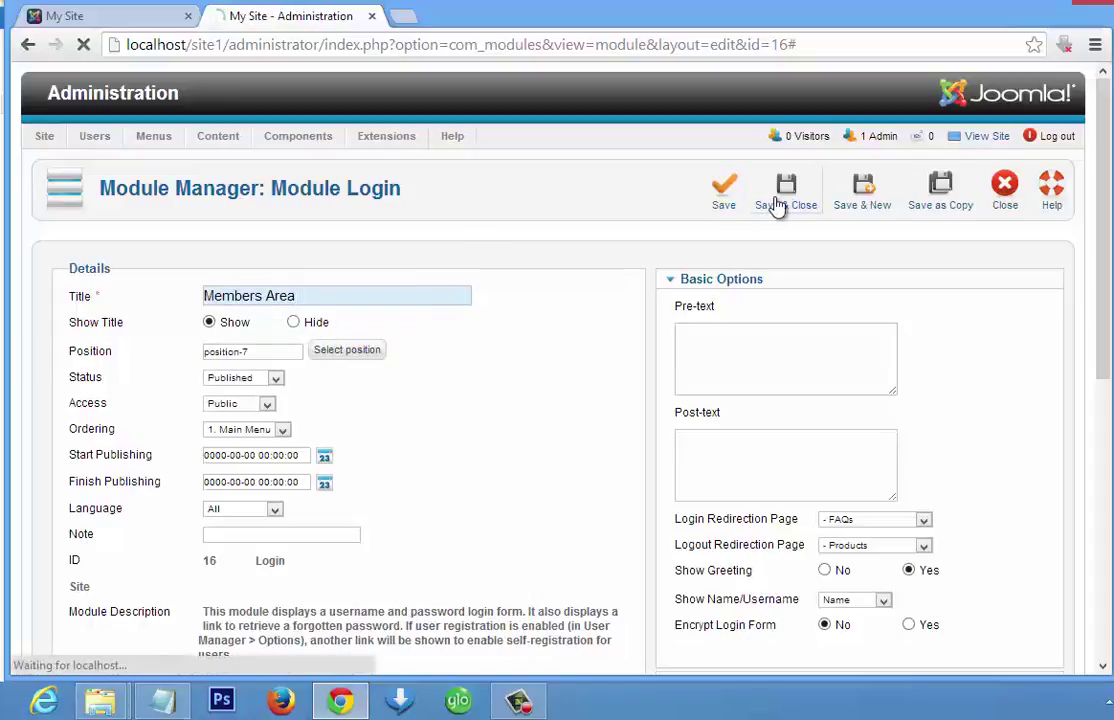
click(137, 21)
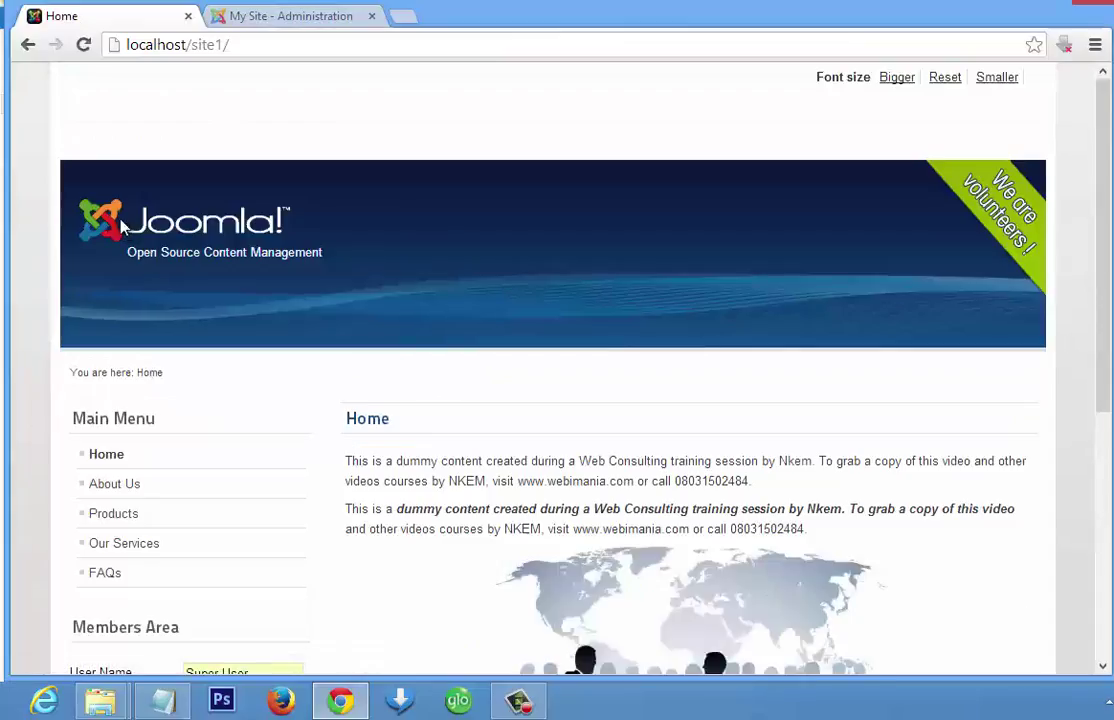
Scroll the front-end Home page to check the Members Area login block in the sidebar
scroll(121, 222, down, 3)
scroll(120, 222, down, 1)
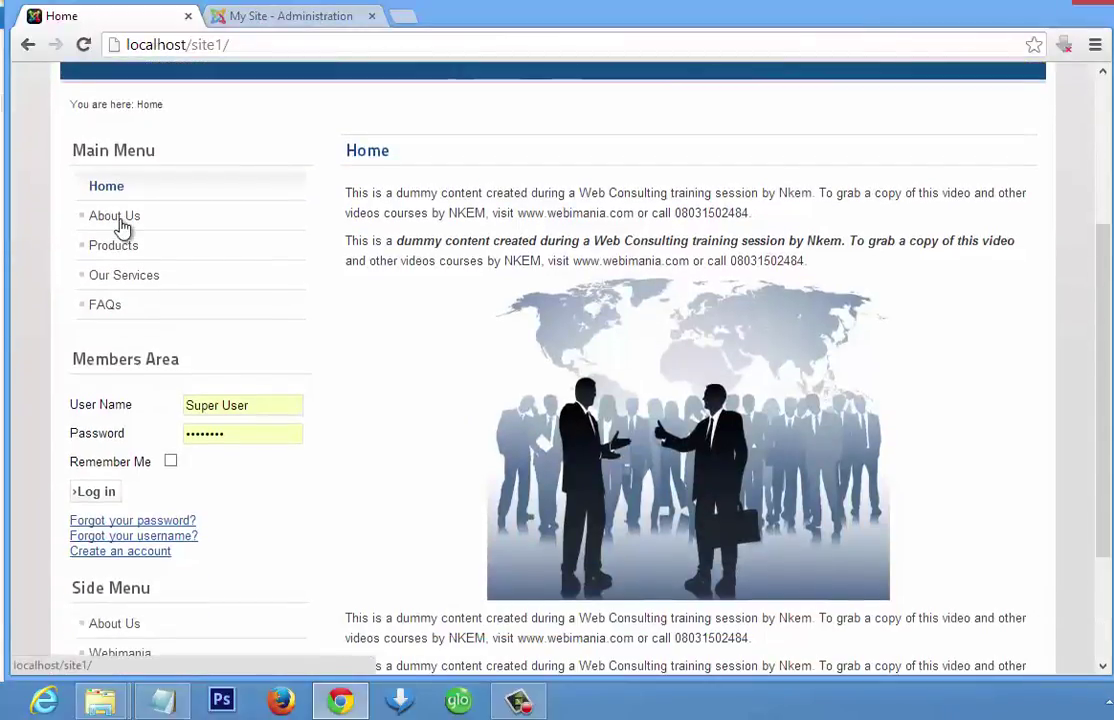
scroll(120, 222, down, 2)
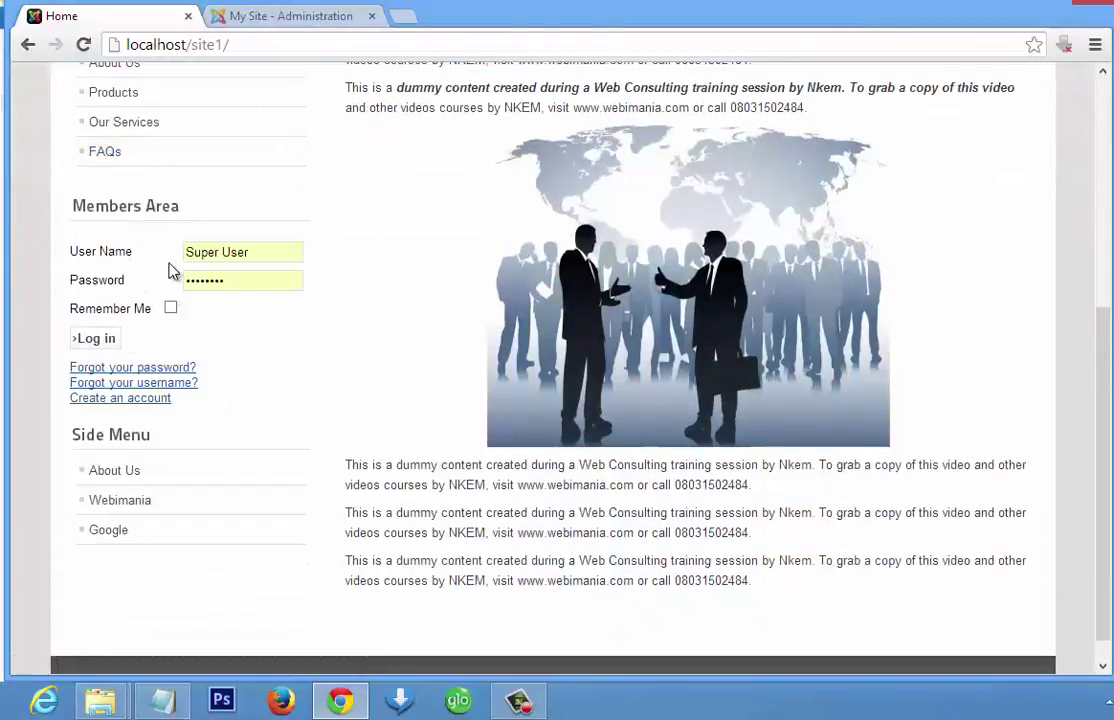
scroll(169, 273, up, 1)
scroll(172, 273, up, 1)
scroll(172, 273, down, 1)
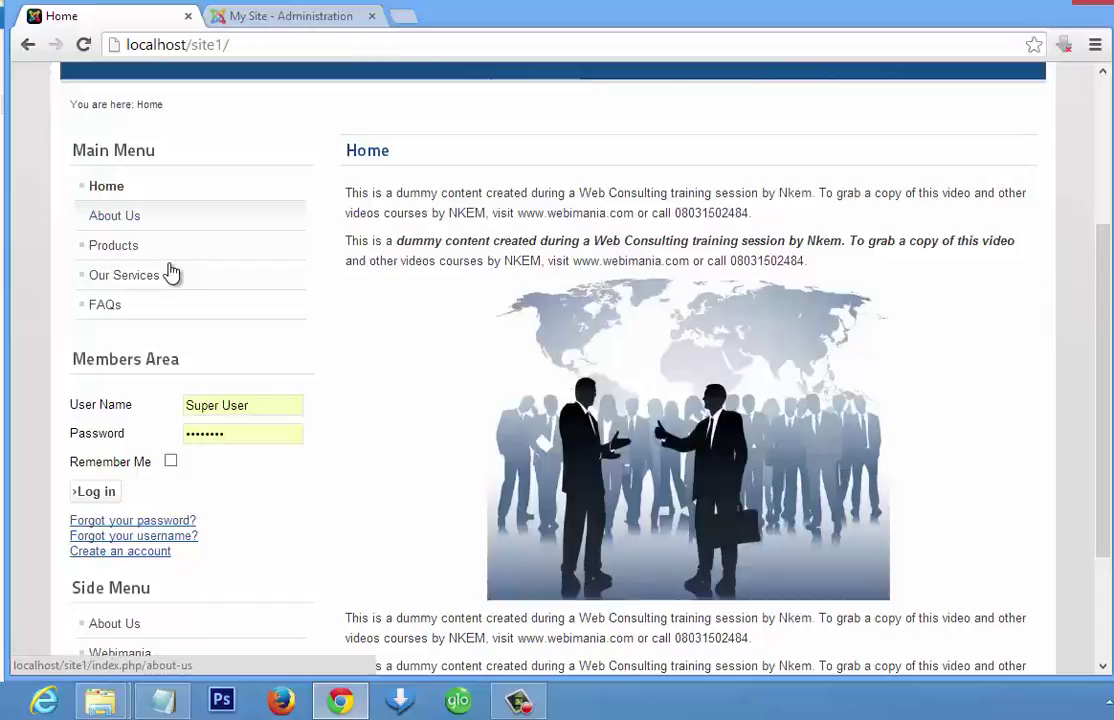
scroll(172, 273, down, 1)
scroll(172, 273, up, 1)
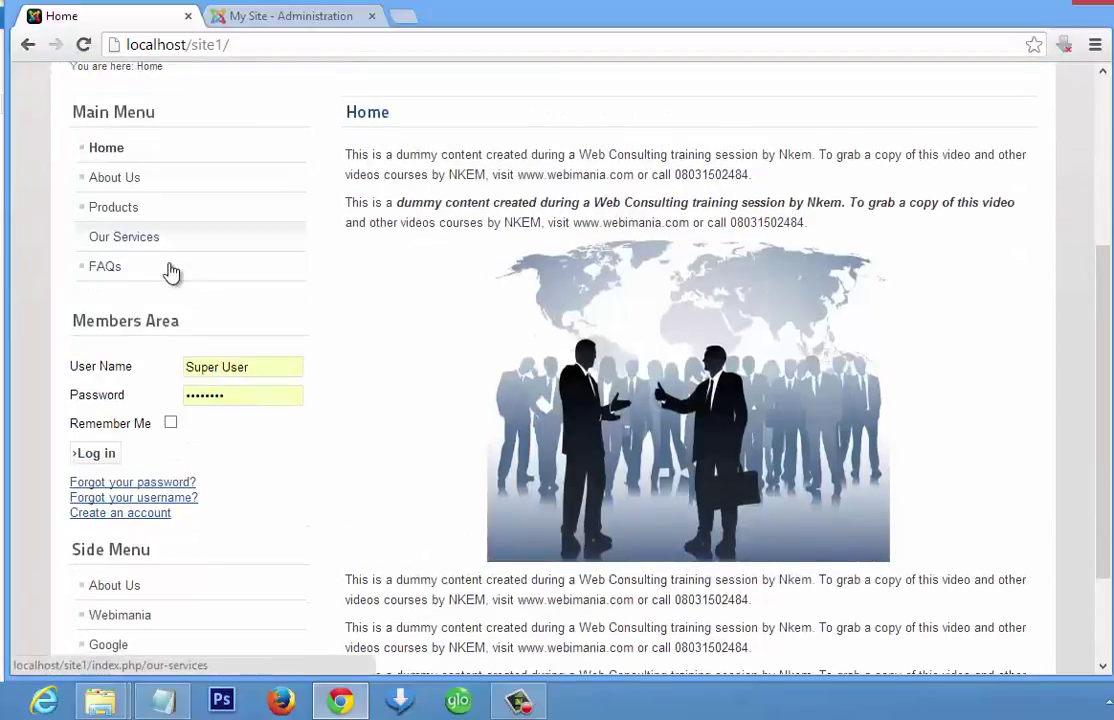
scroll(171, 272, down, 1)
scroll(172, 271, up, 1)
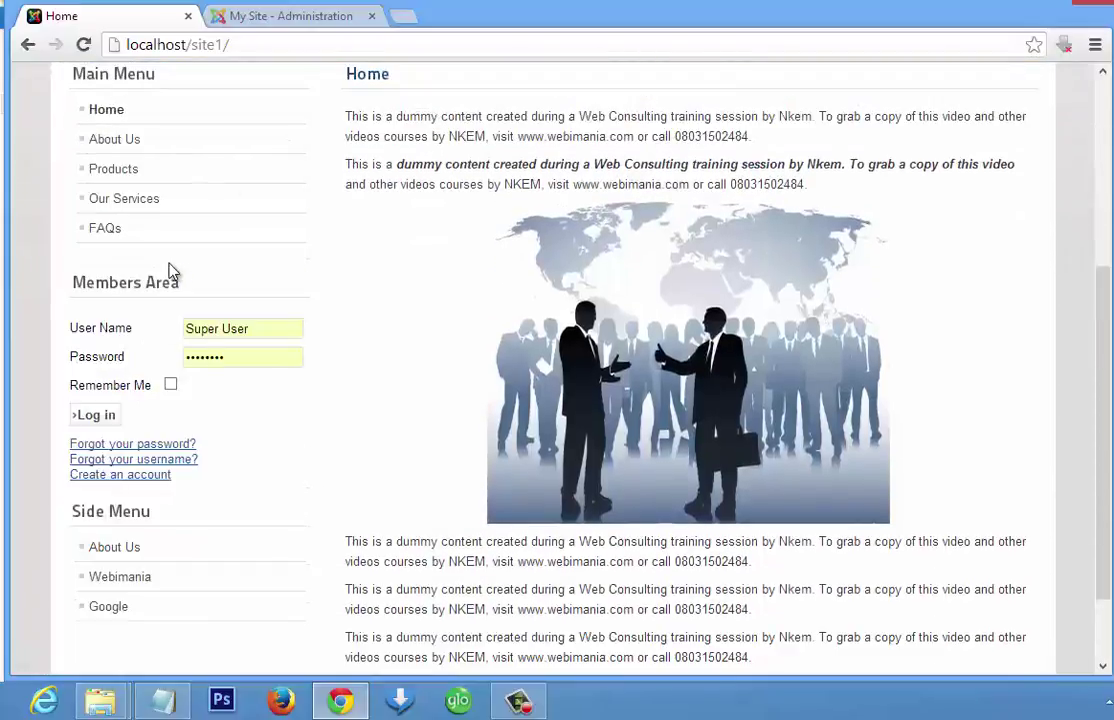
scroll(170, 272, down, 1)
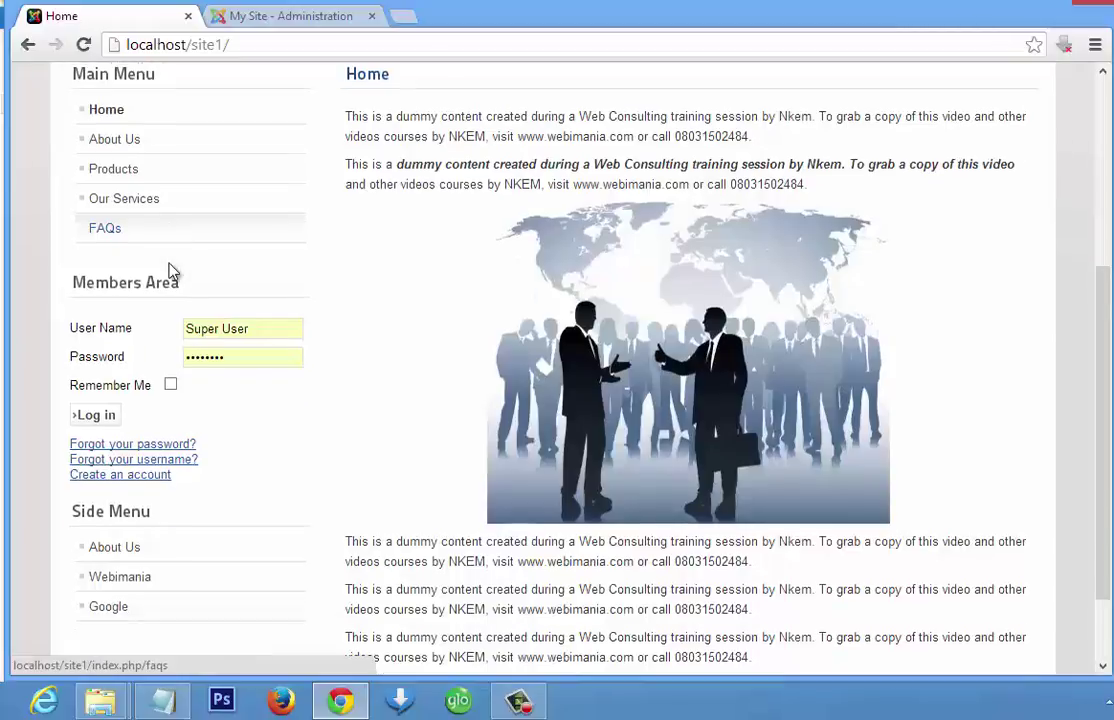
scroll(170, 272, up, 1)
scroll(170, 272, up, 2)
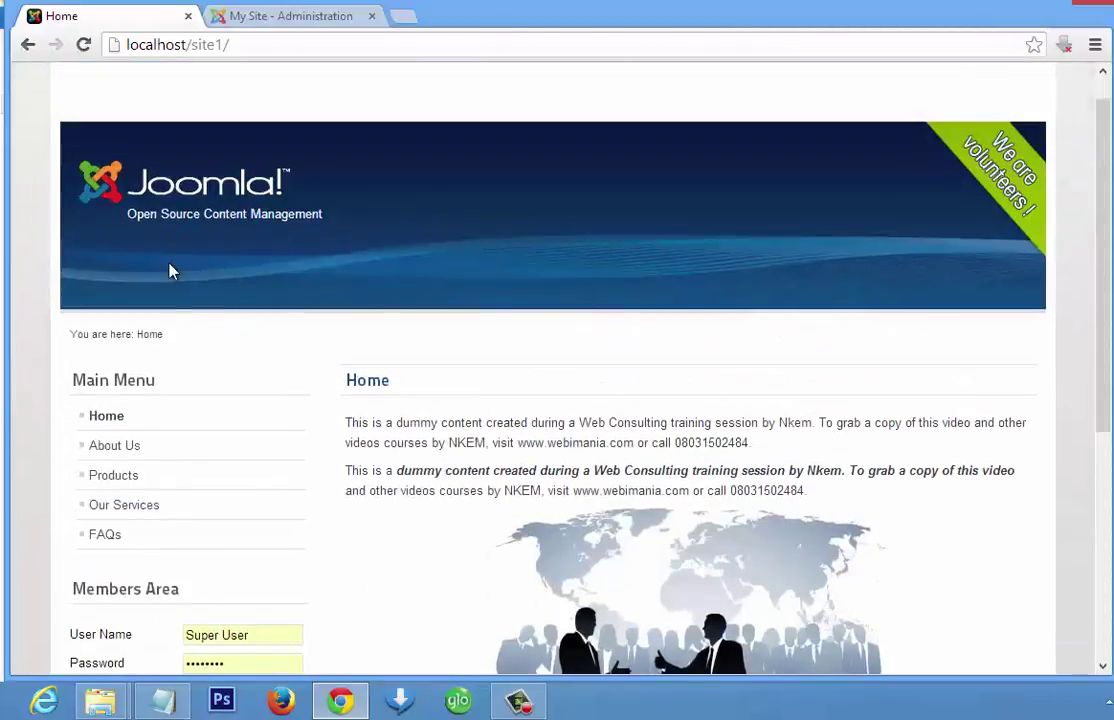
scroll(171, 272, down, 3)
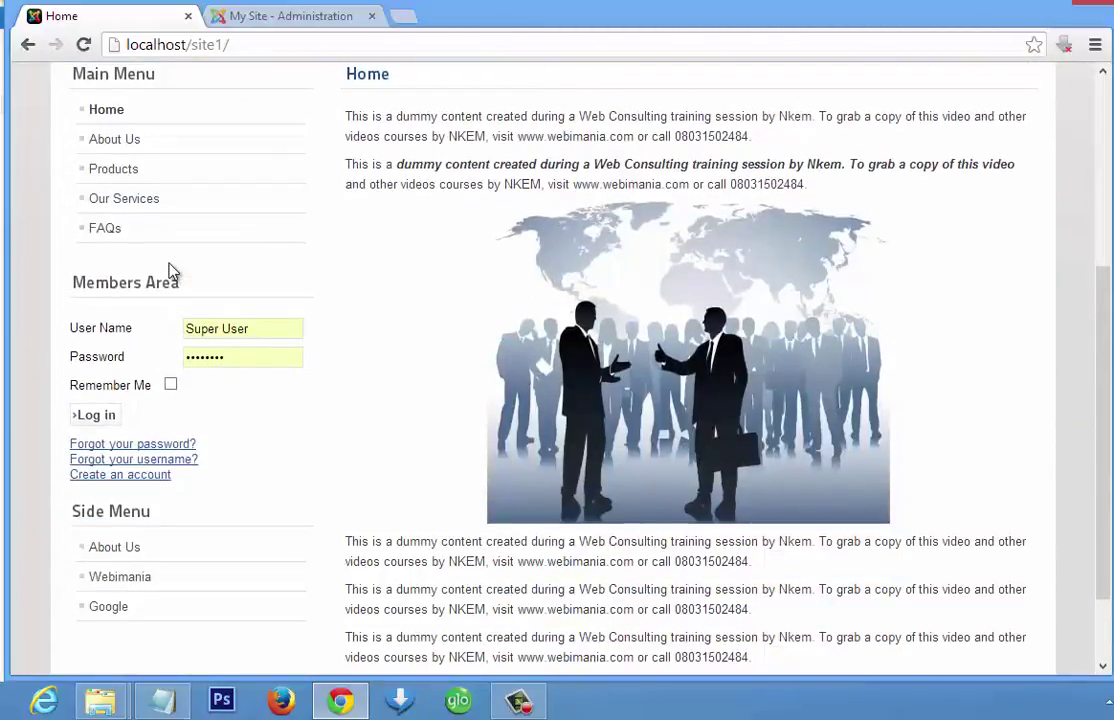
scroll(170, 272, up, 1)
scroll(170, 272, up, 2)
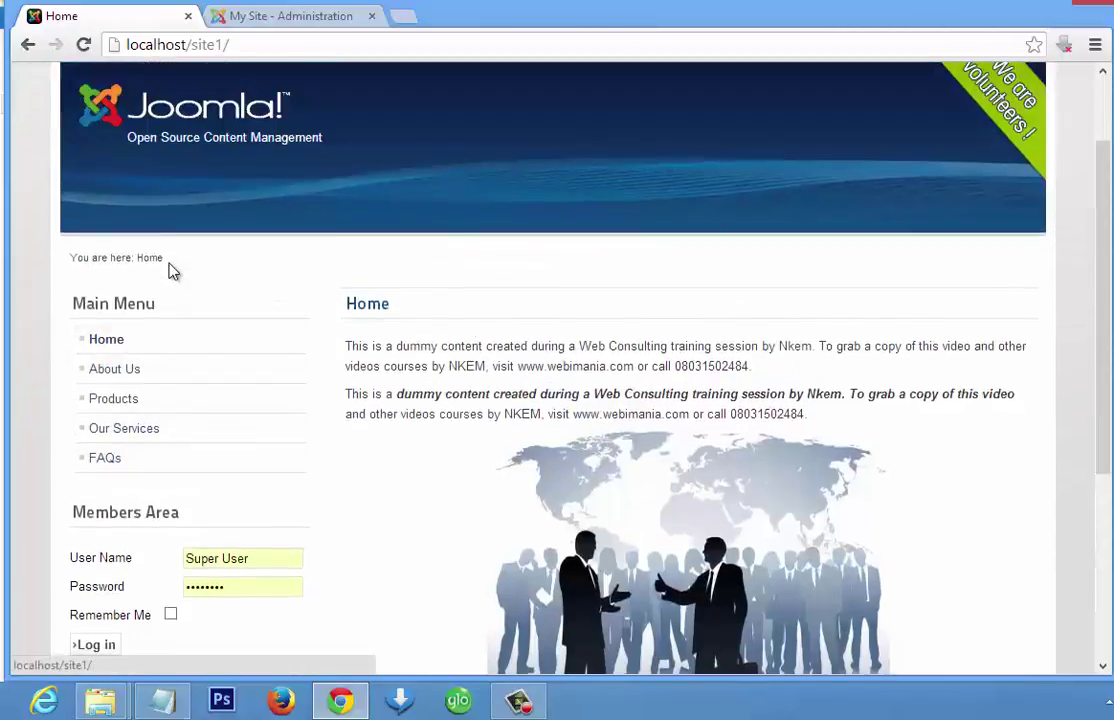
scroll(170, 272, down, 1)
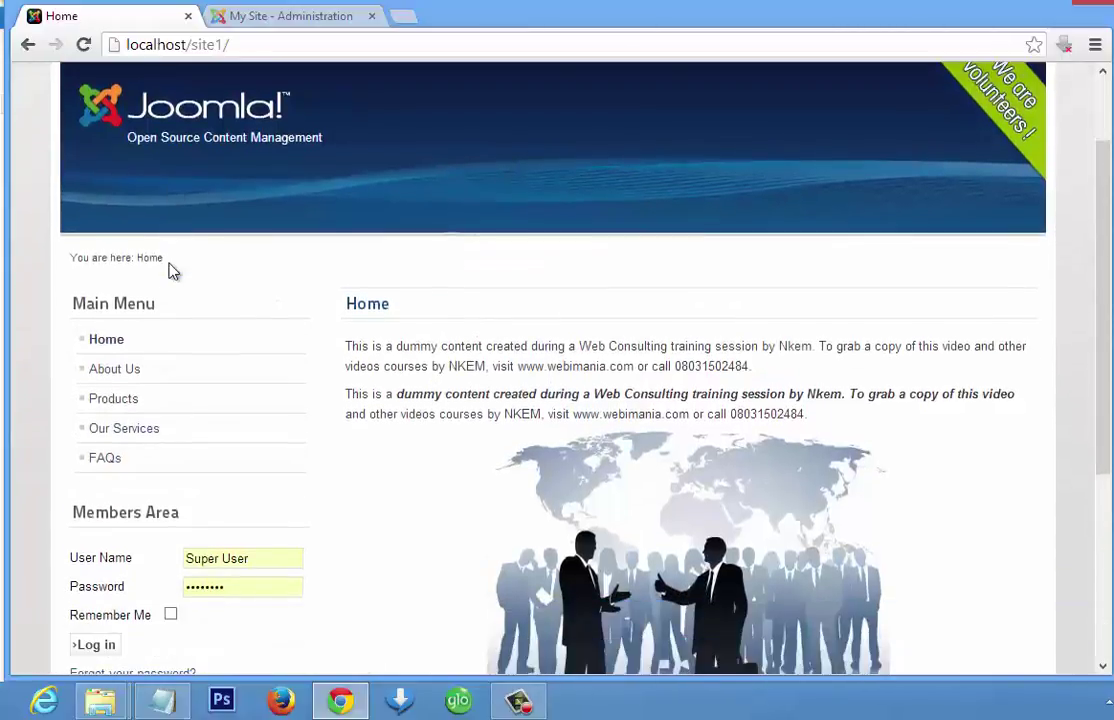
scroll(170, 272, down, 1)
scroll(171, 272, down, 1)
scroll(171, 272, up, 1)
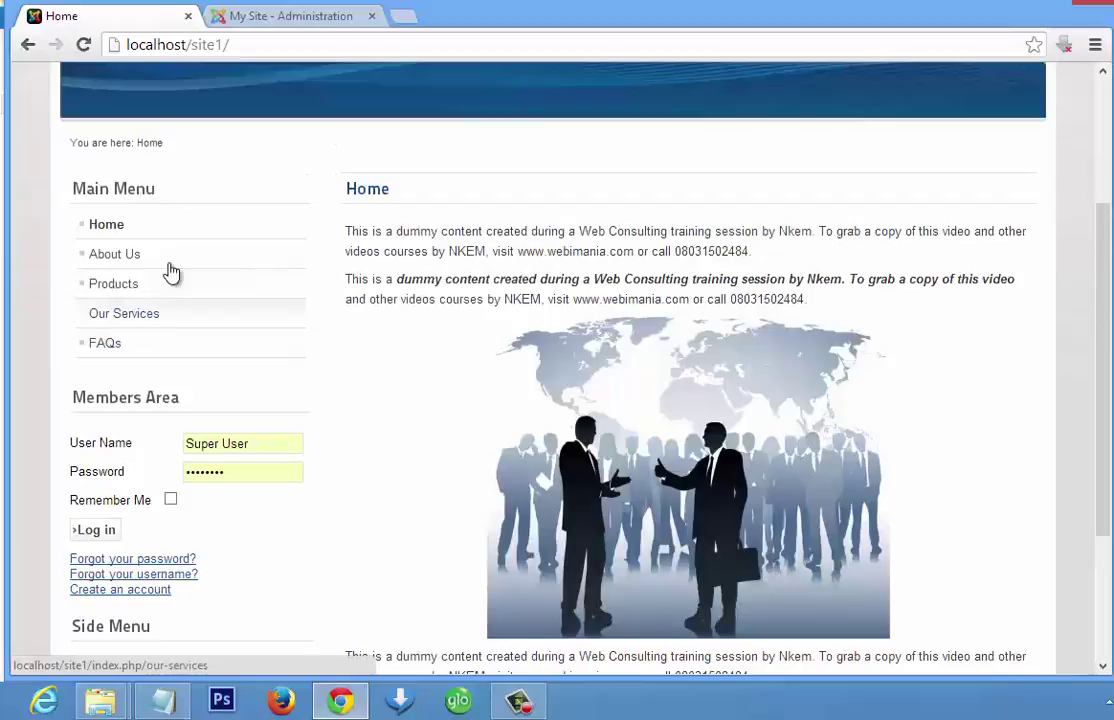
Confirm the Our Services page shows no Members Area login block in its sidebar
click(104, 320)
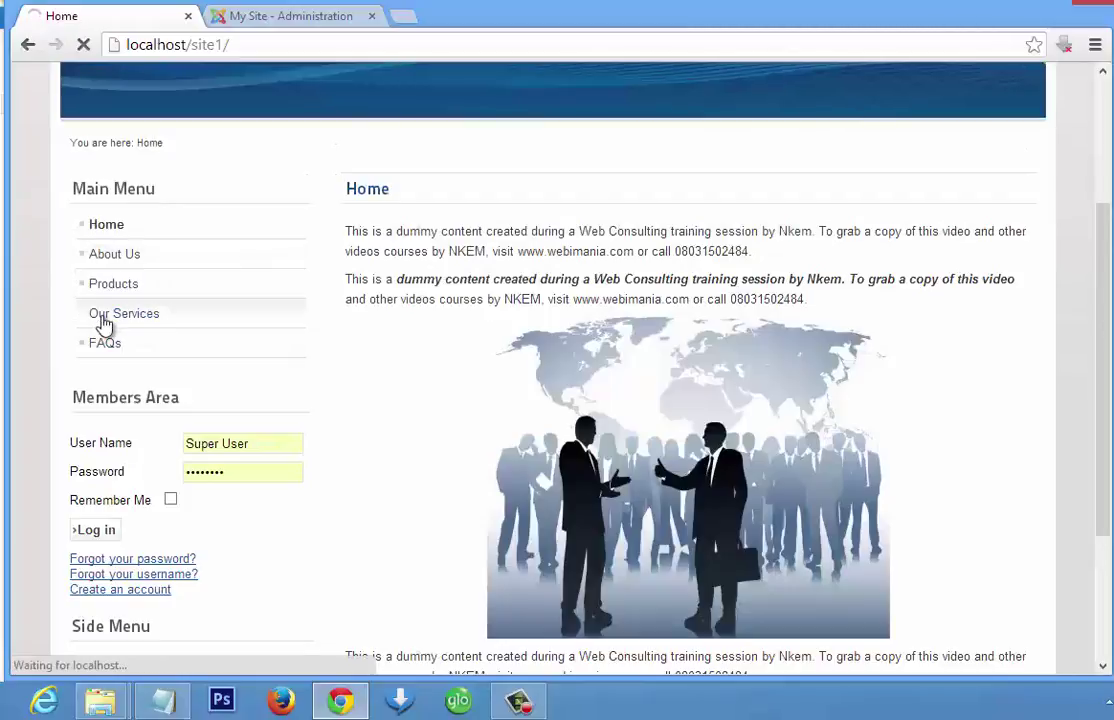
scroll(104, 323, down, 1)
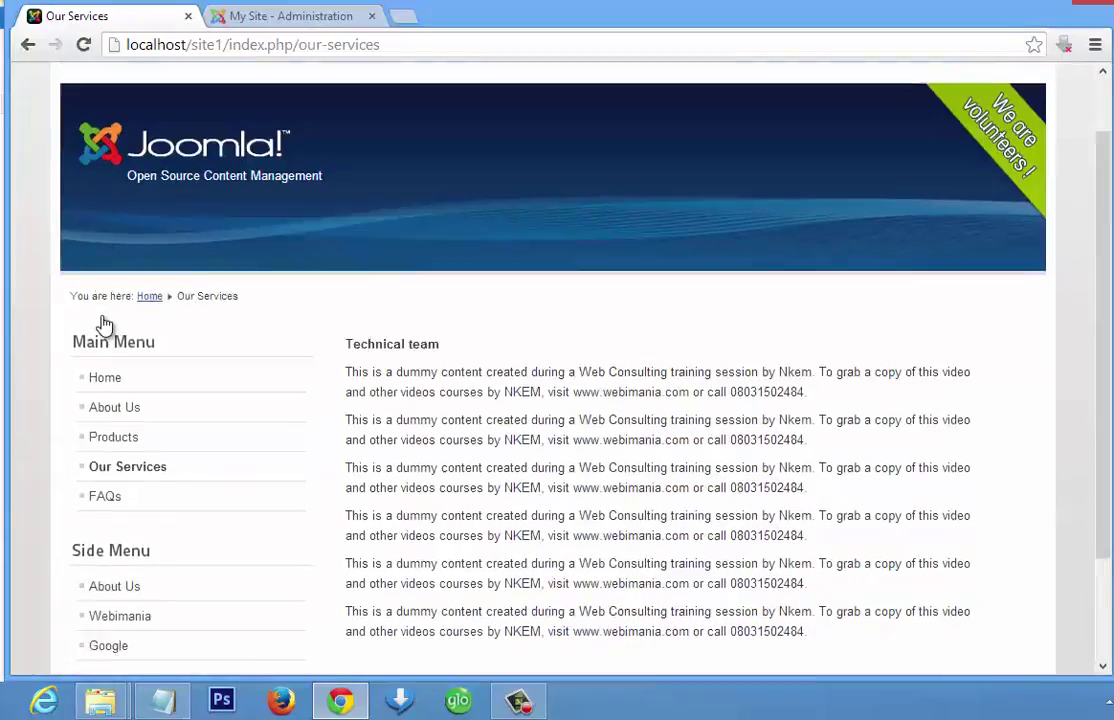
scroll(104, 325, down, 1)
scroll(104, 325, up, 1)
scroll(104, 323, up, 1)
scroll(95, 340, down, 1)
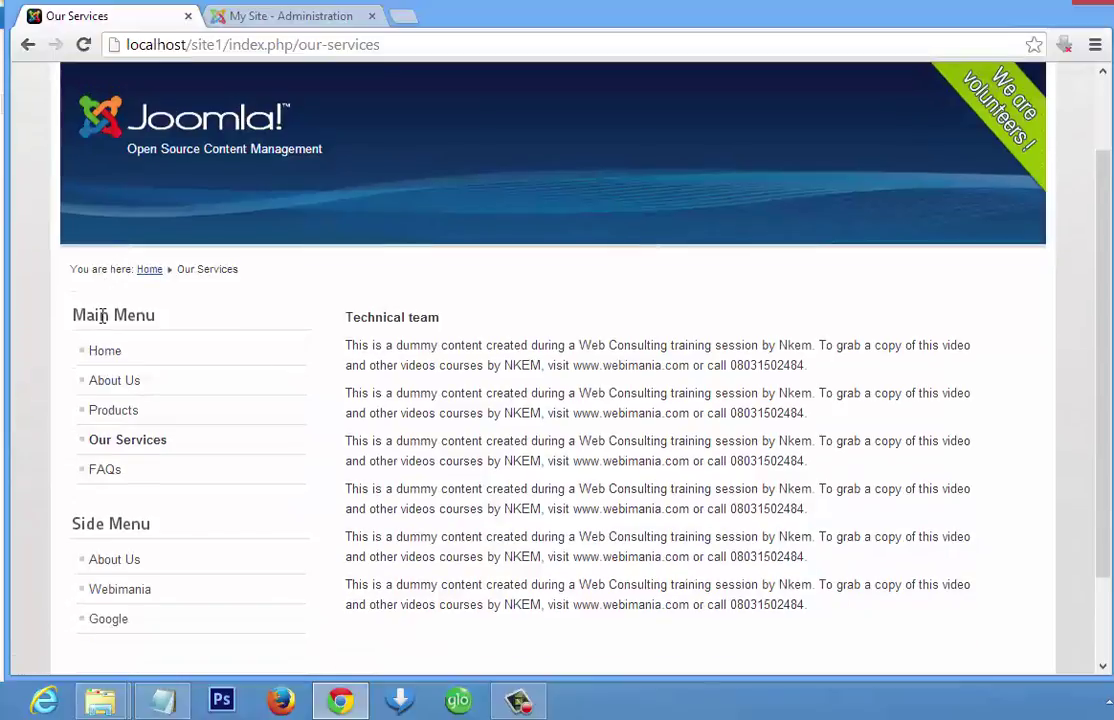
Confirm the About Us page displays the Members Area login module
click(97, 385)
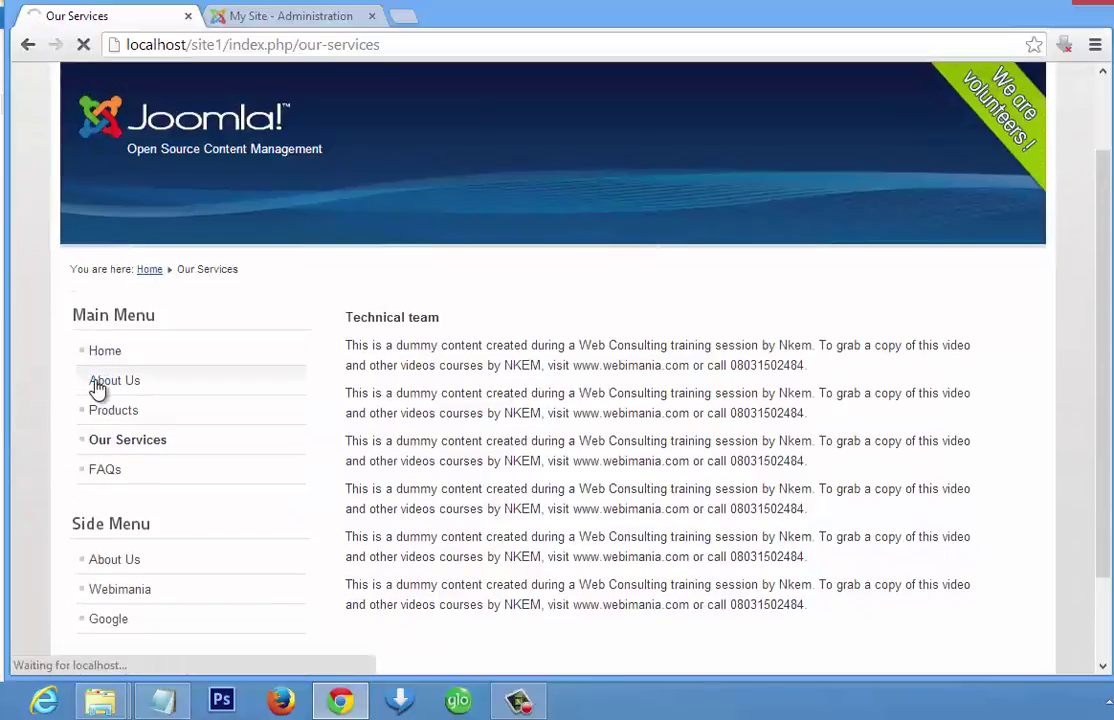
scroll(97, 388, down, 1)
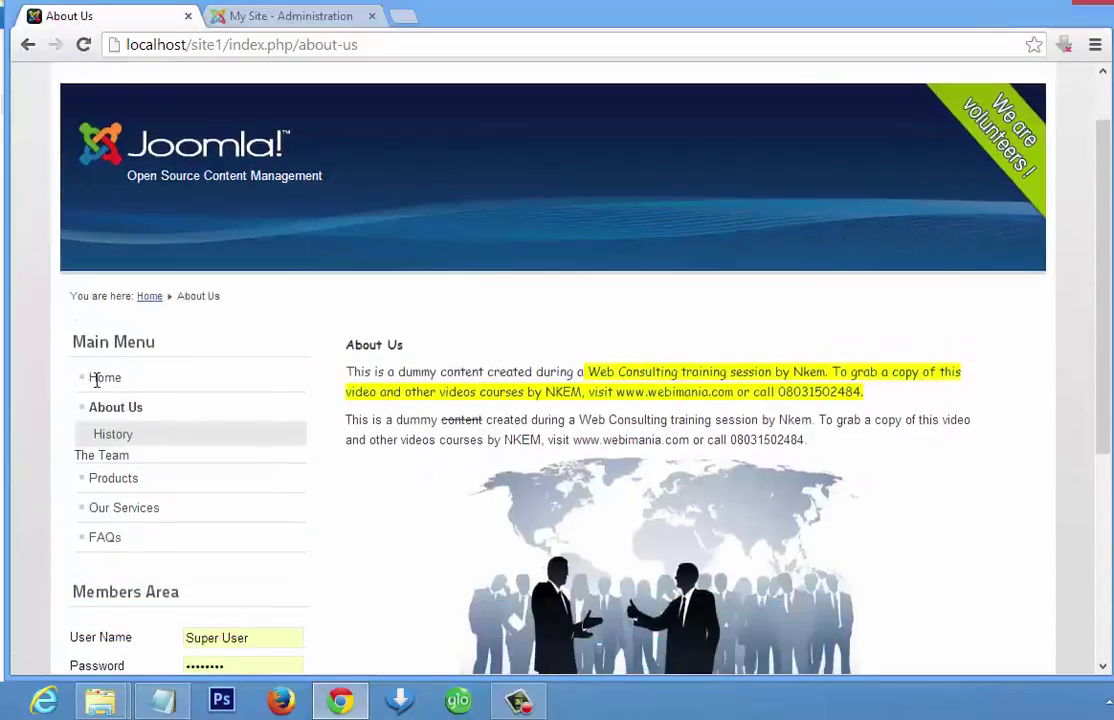
scroll(97, 388, down, 4)
scroll(97, 388, up, 1)
scroll(97, 388, up, 1)
scroll(97, 388, up, 3)
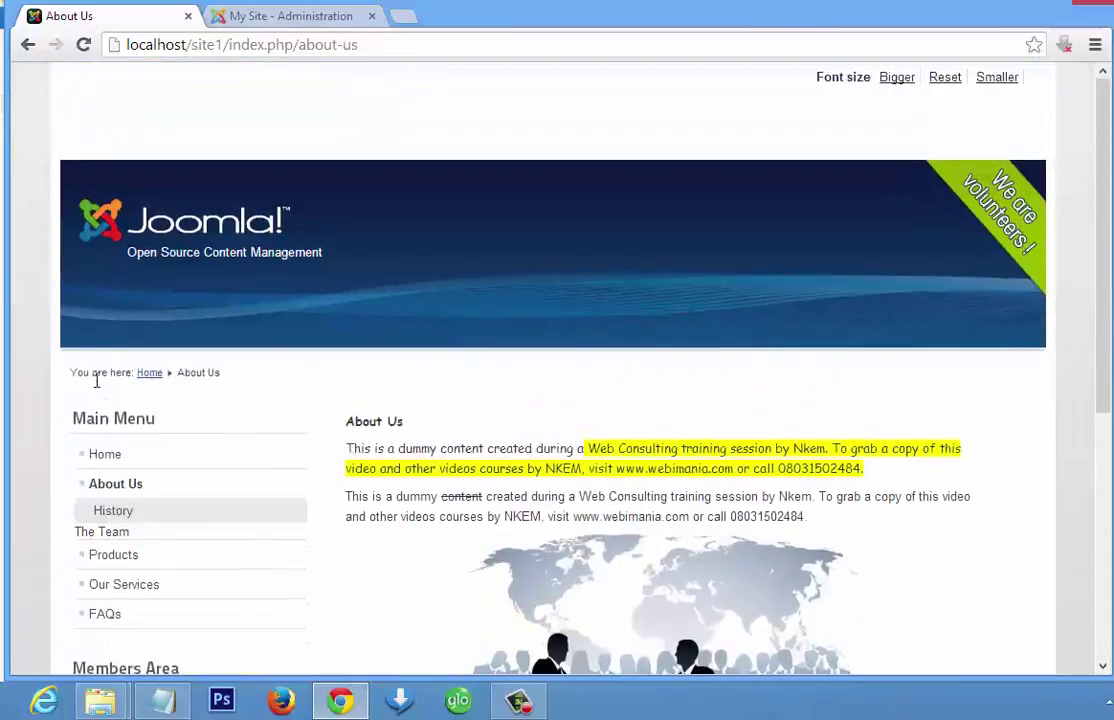
scroll(97, 388, down, 1)
scroll(97, 388, down, 2)
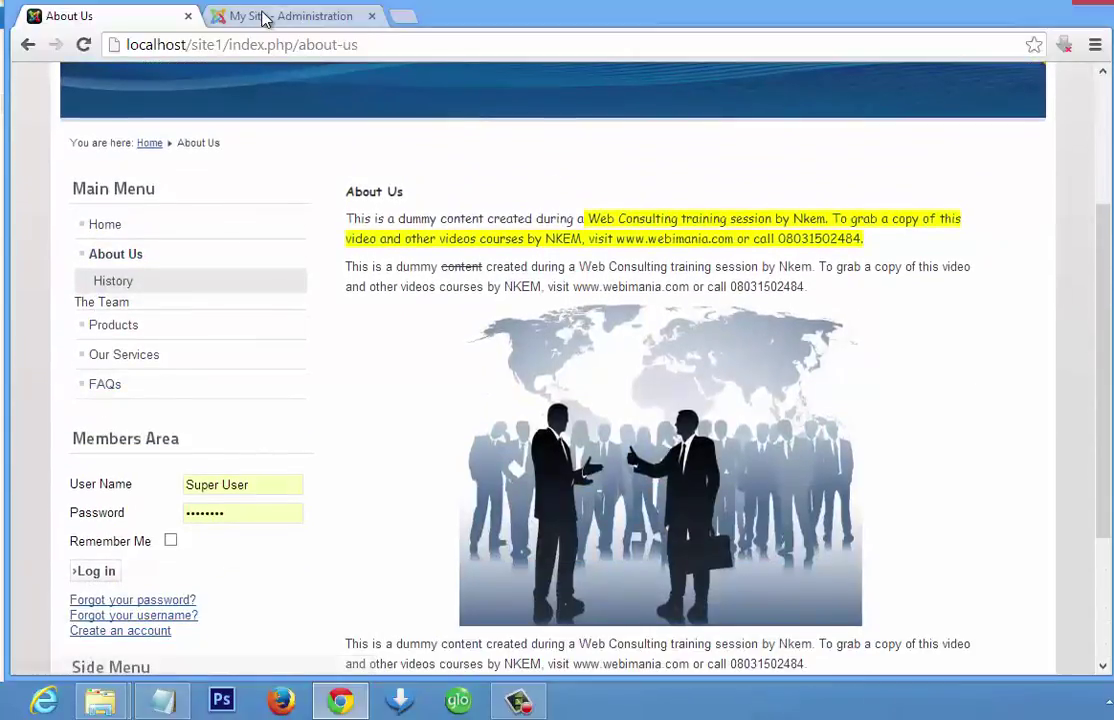
Return to the administration back-end and open the Members Area module's edit screen
click(274, 17)
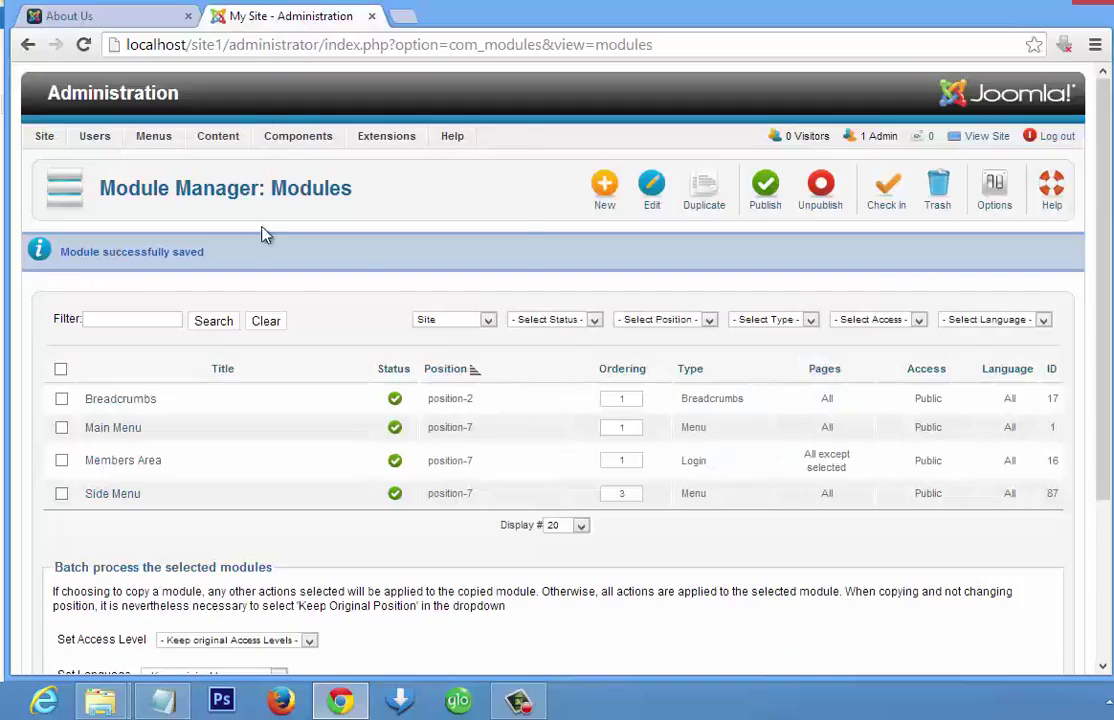
click(110, 461)
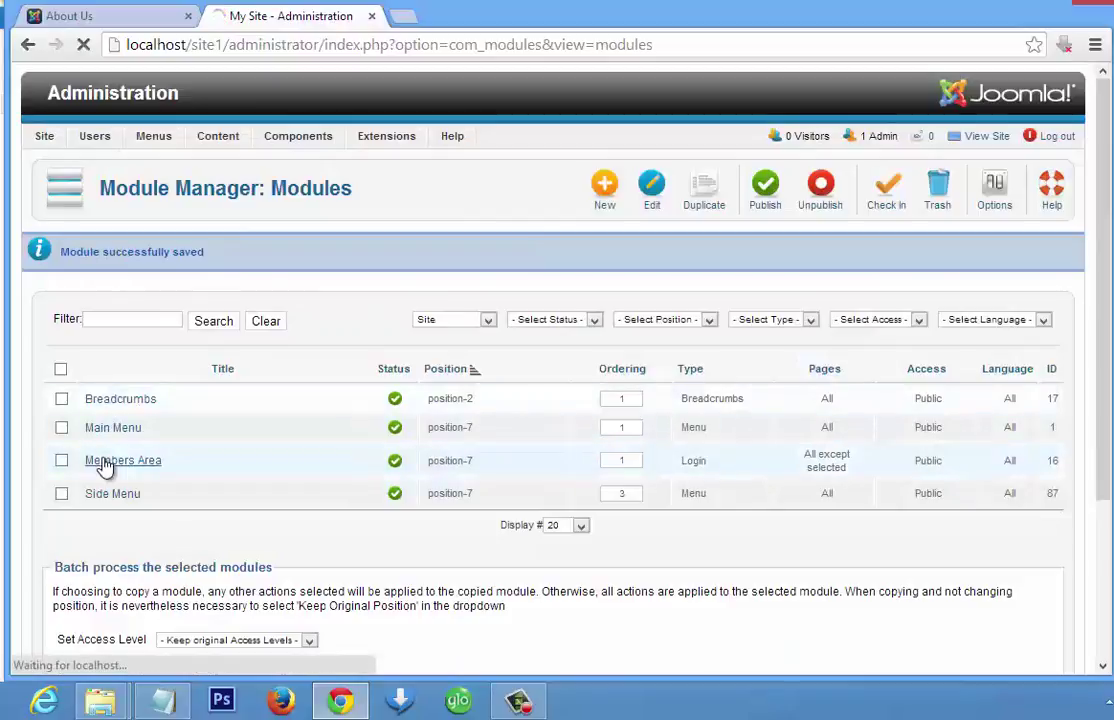